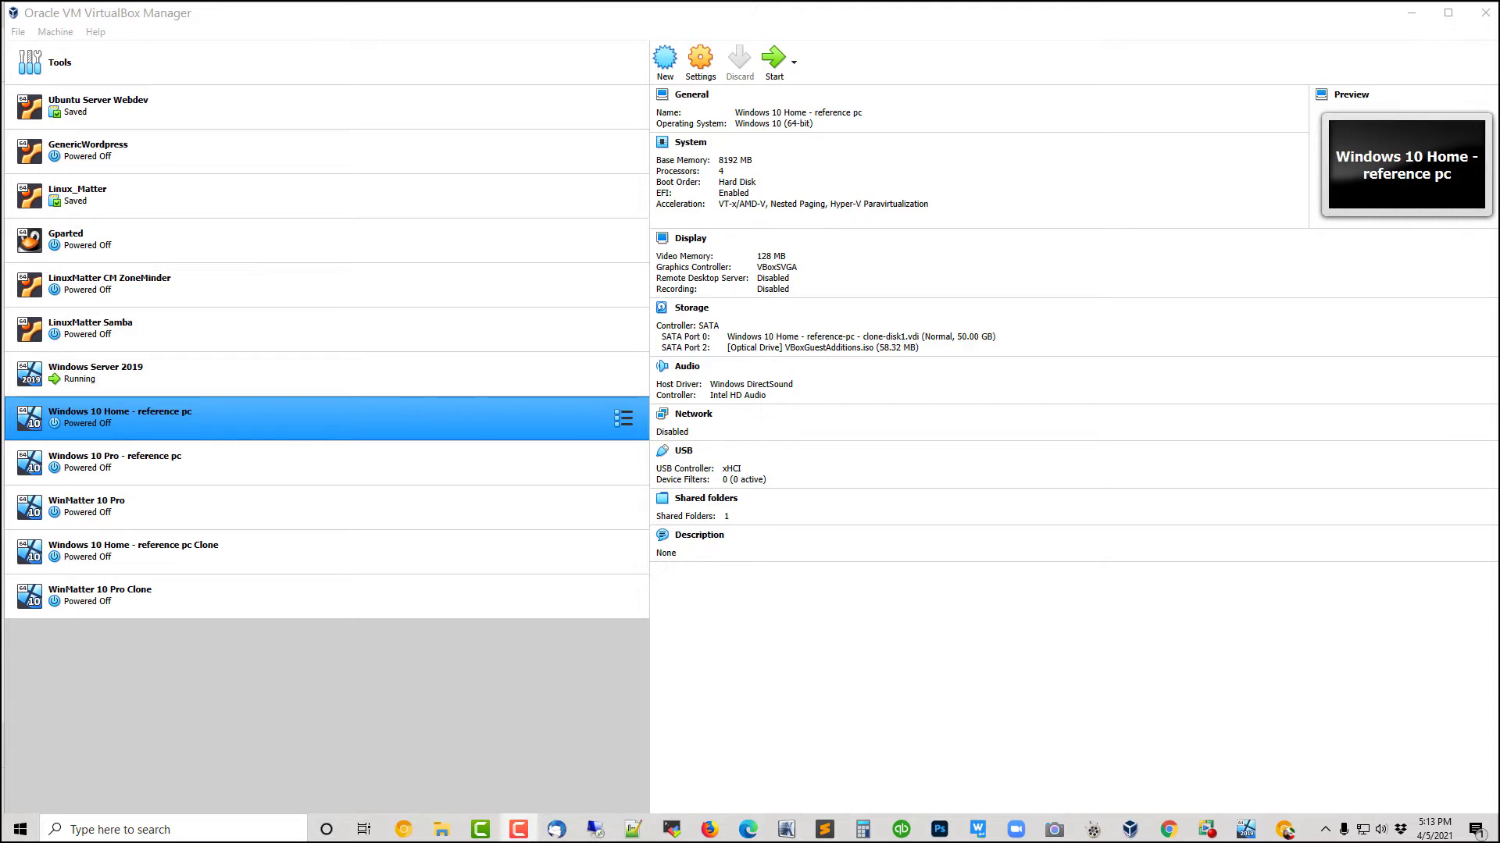
Bring up the context menu for the 'Windows 10 Home - reference pc' VM
right_click(200, 426)
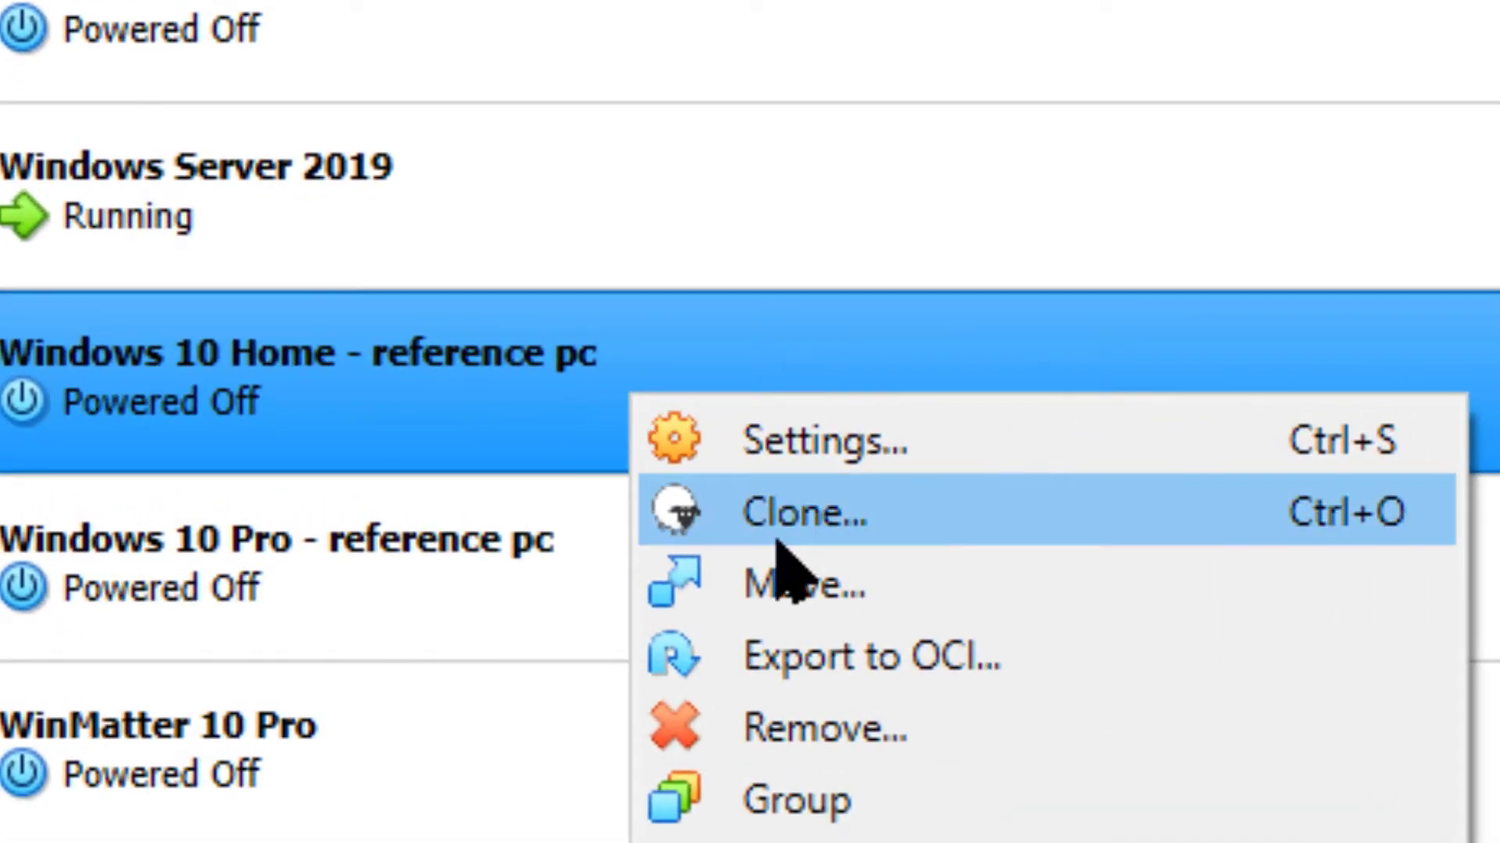
Begin cloning the VM as 'Windows 10 Home - reference pc - sysprepped' and continue to clone type
click(906, 512)
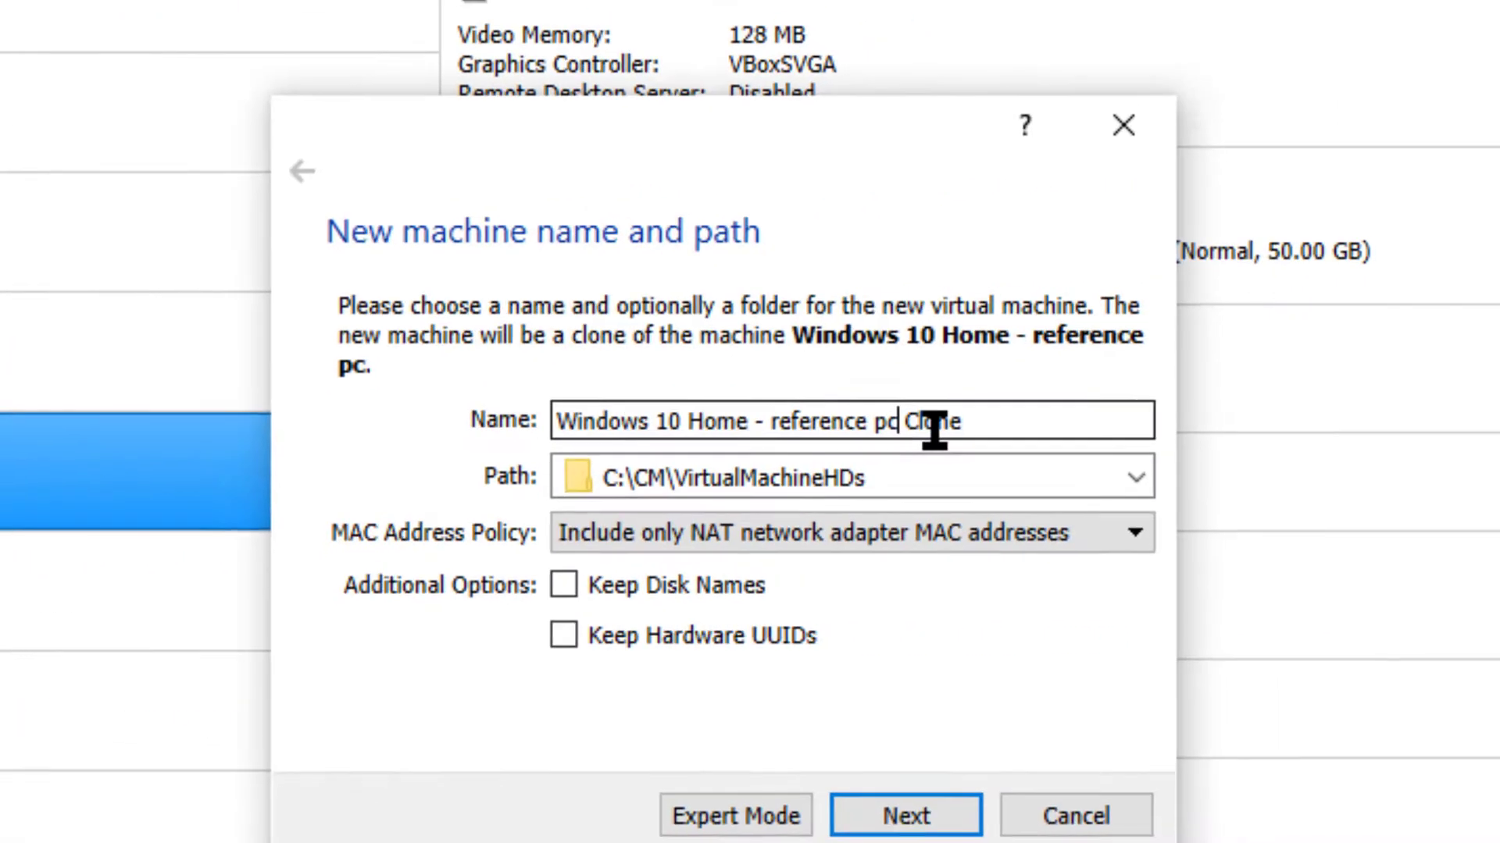
drag(900, 422, 1060, 420)
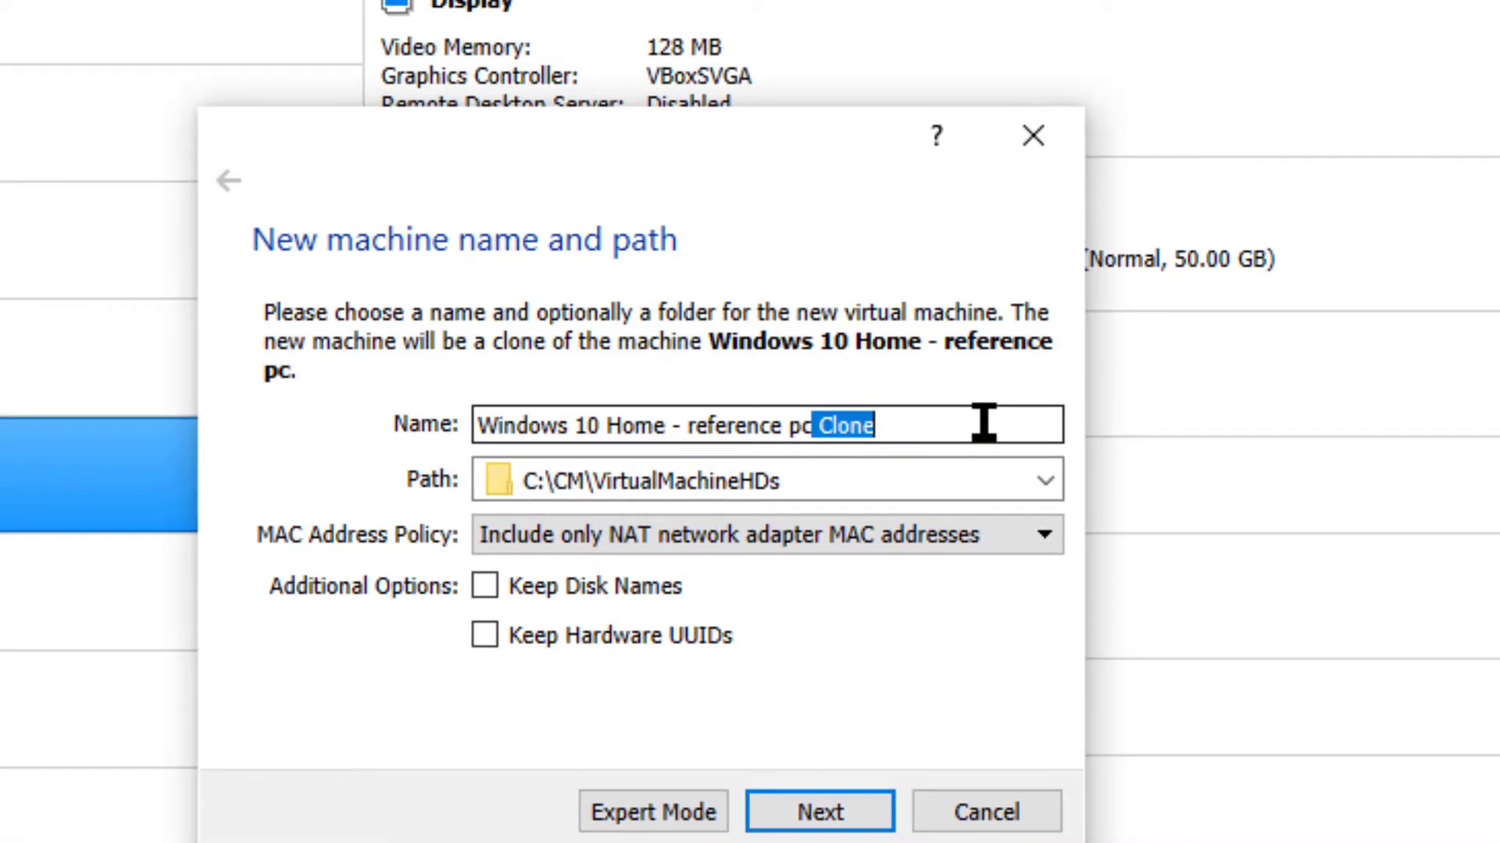
text(- )
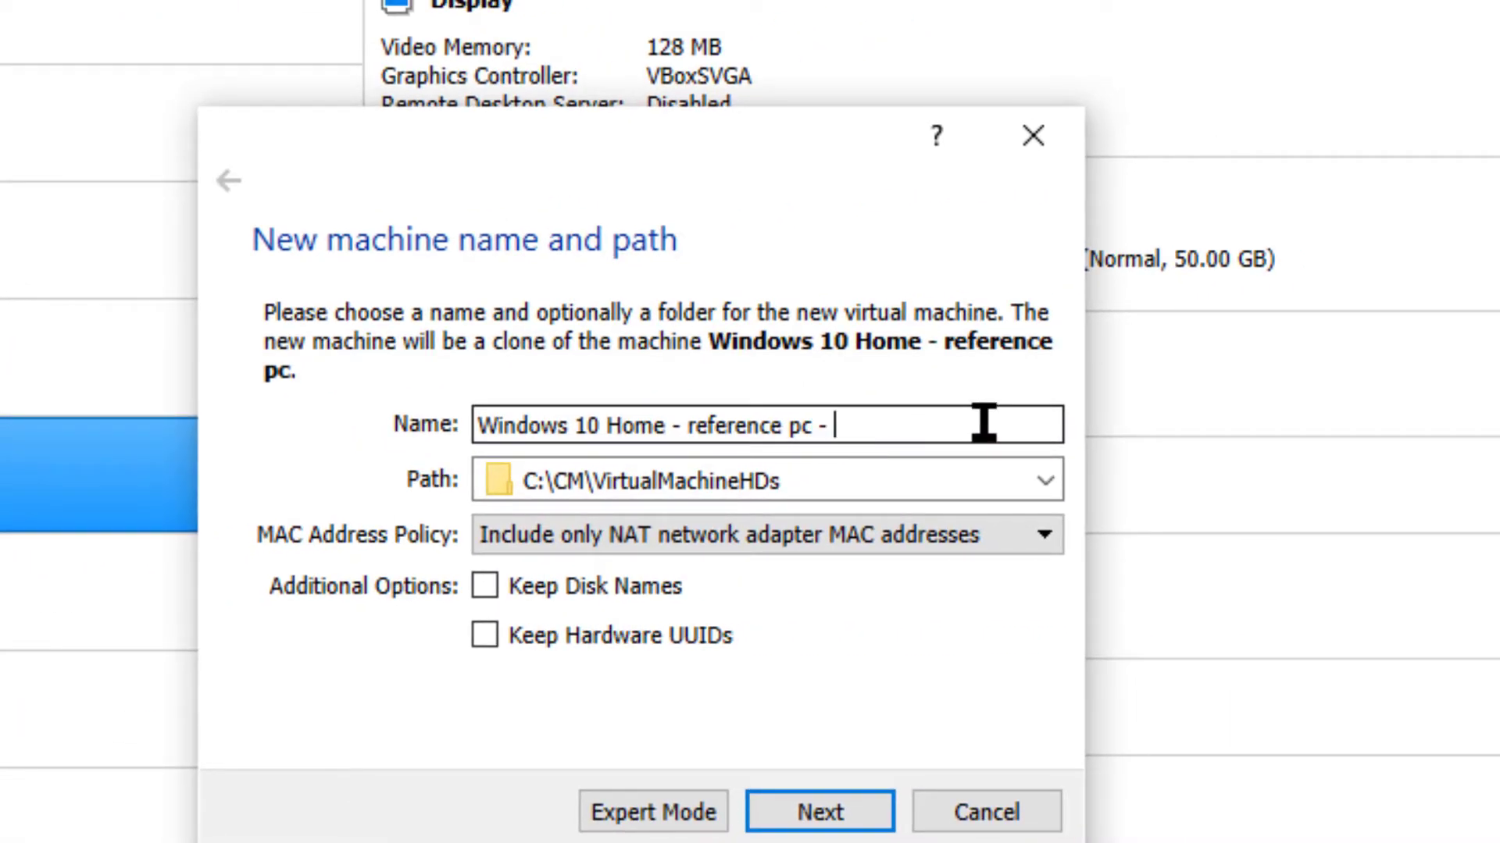
text(sysprepped)
click(822, 816)
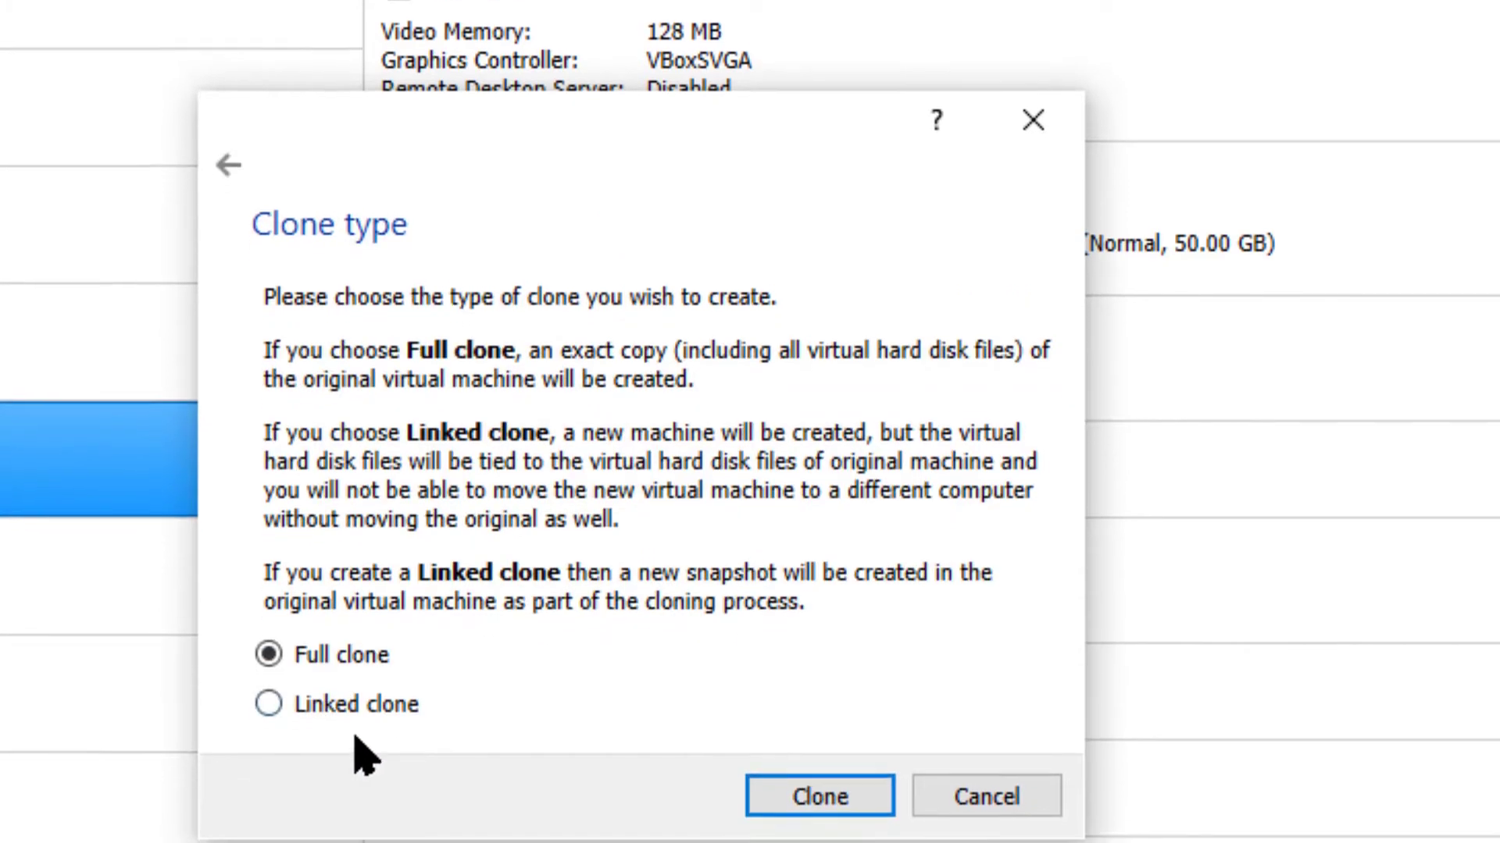
Create the full clone, then select the new 'Windows 10 Home - reference pc - prepped' VM
click(841, 727)
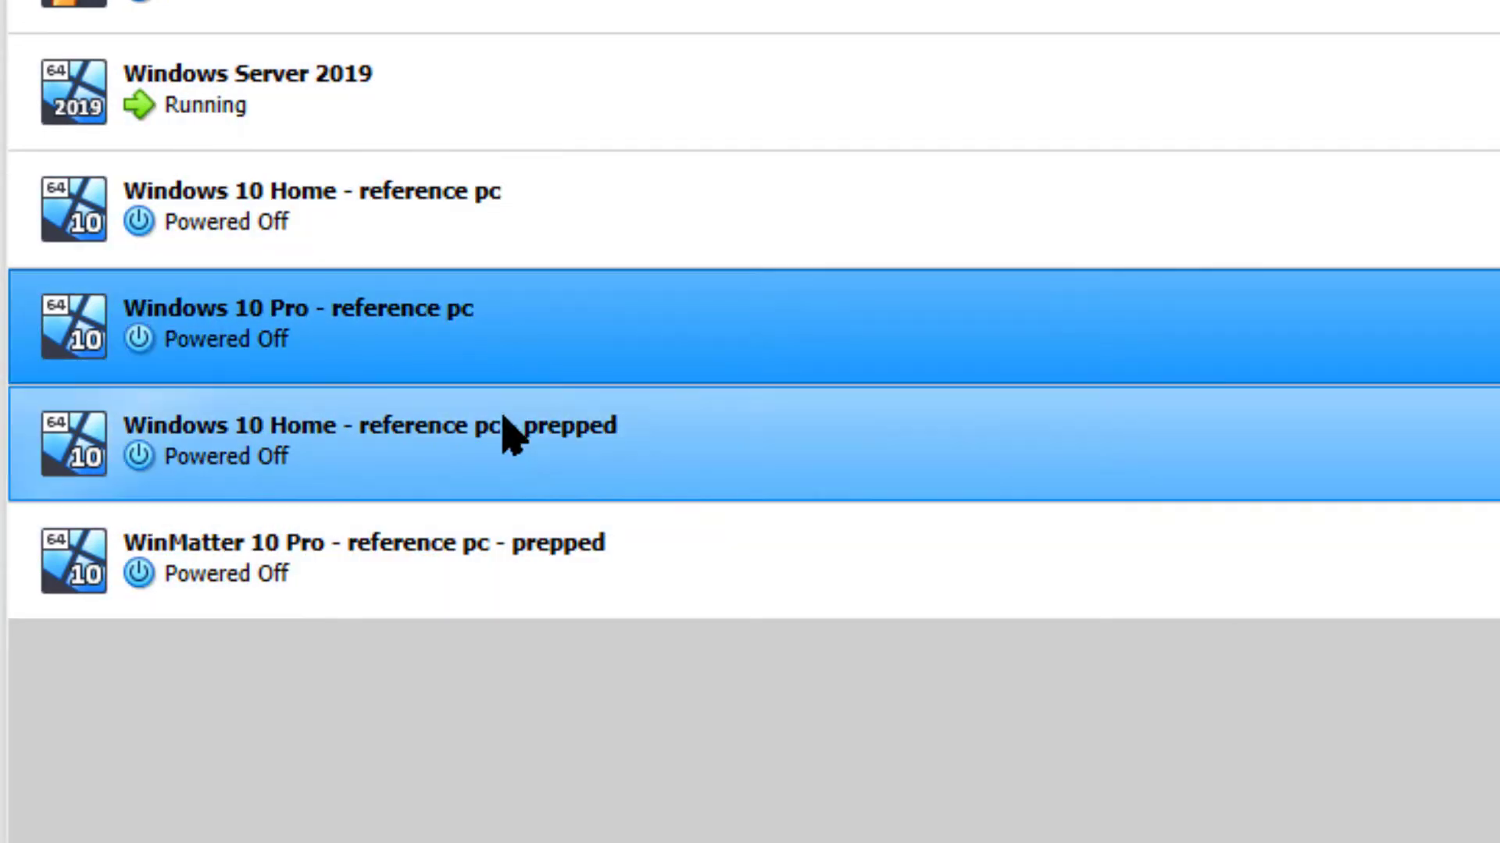
click(617, 481)
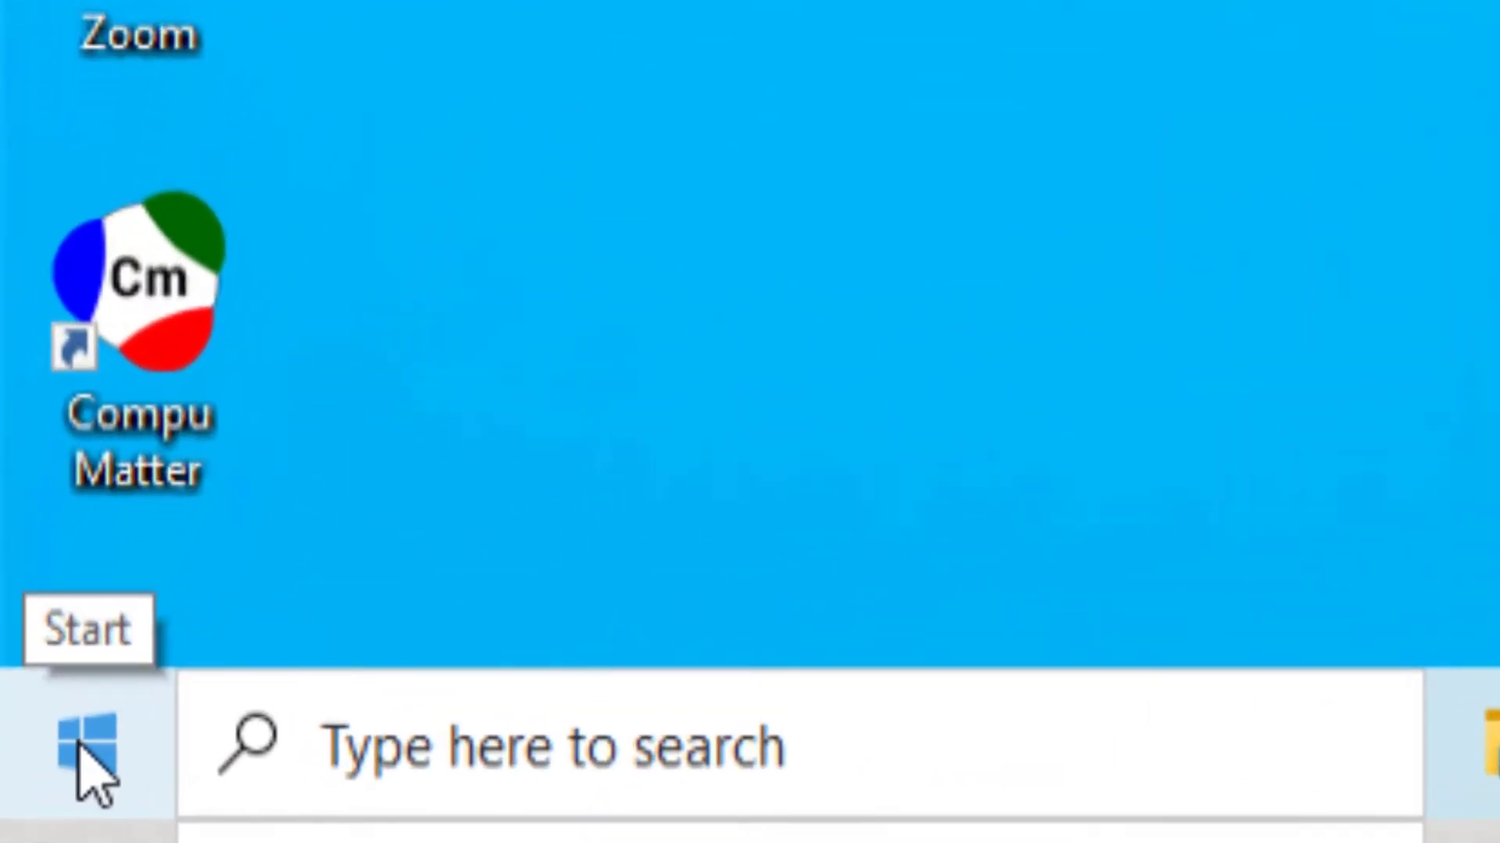
Search the Start menu for 'cmd' and bring up Command Prompt's launch options
click(90, 773)
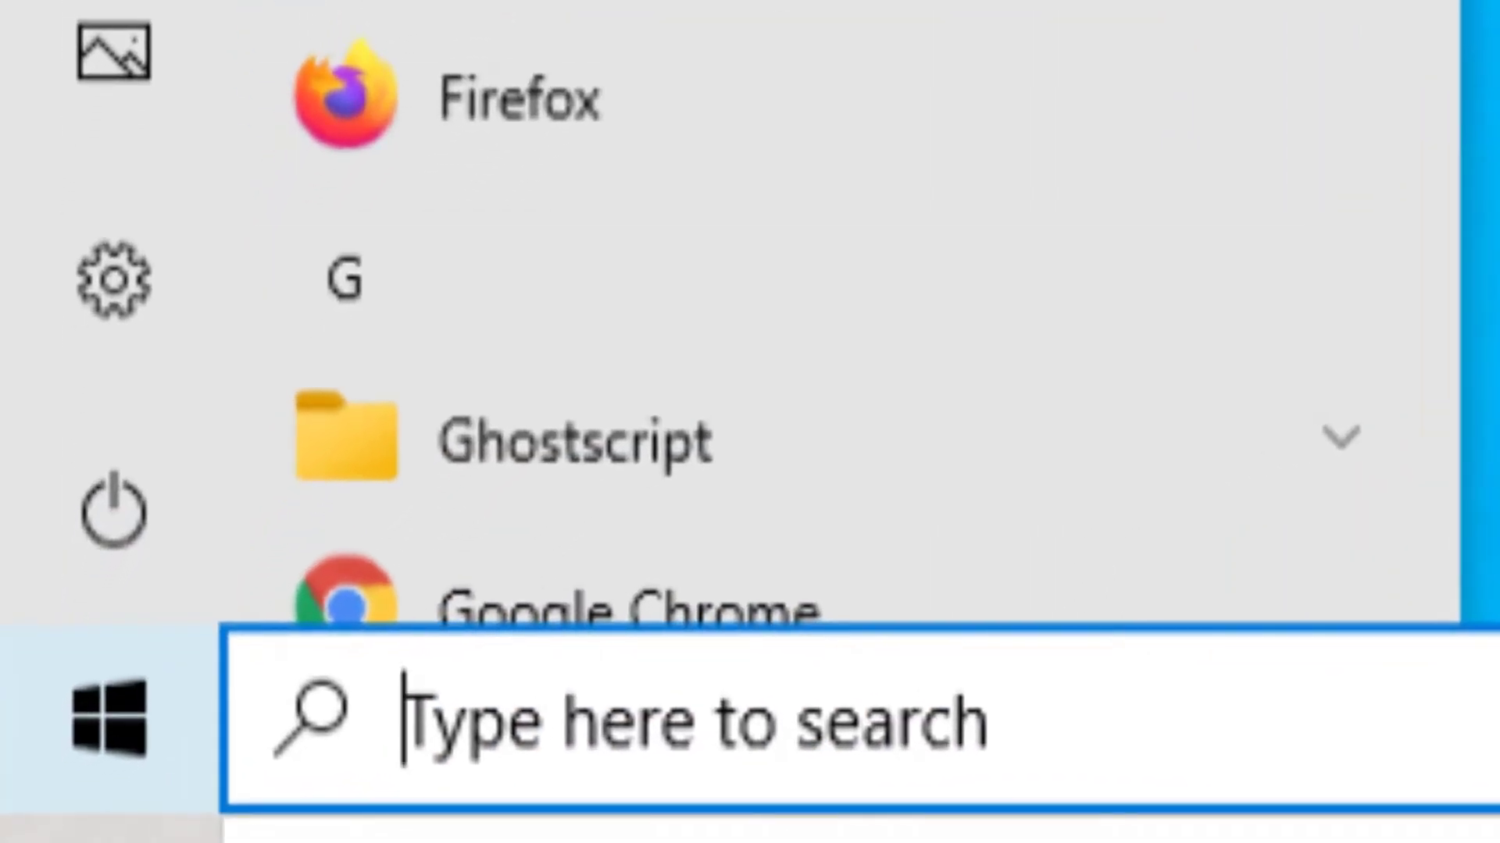
text(cmd)
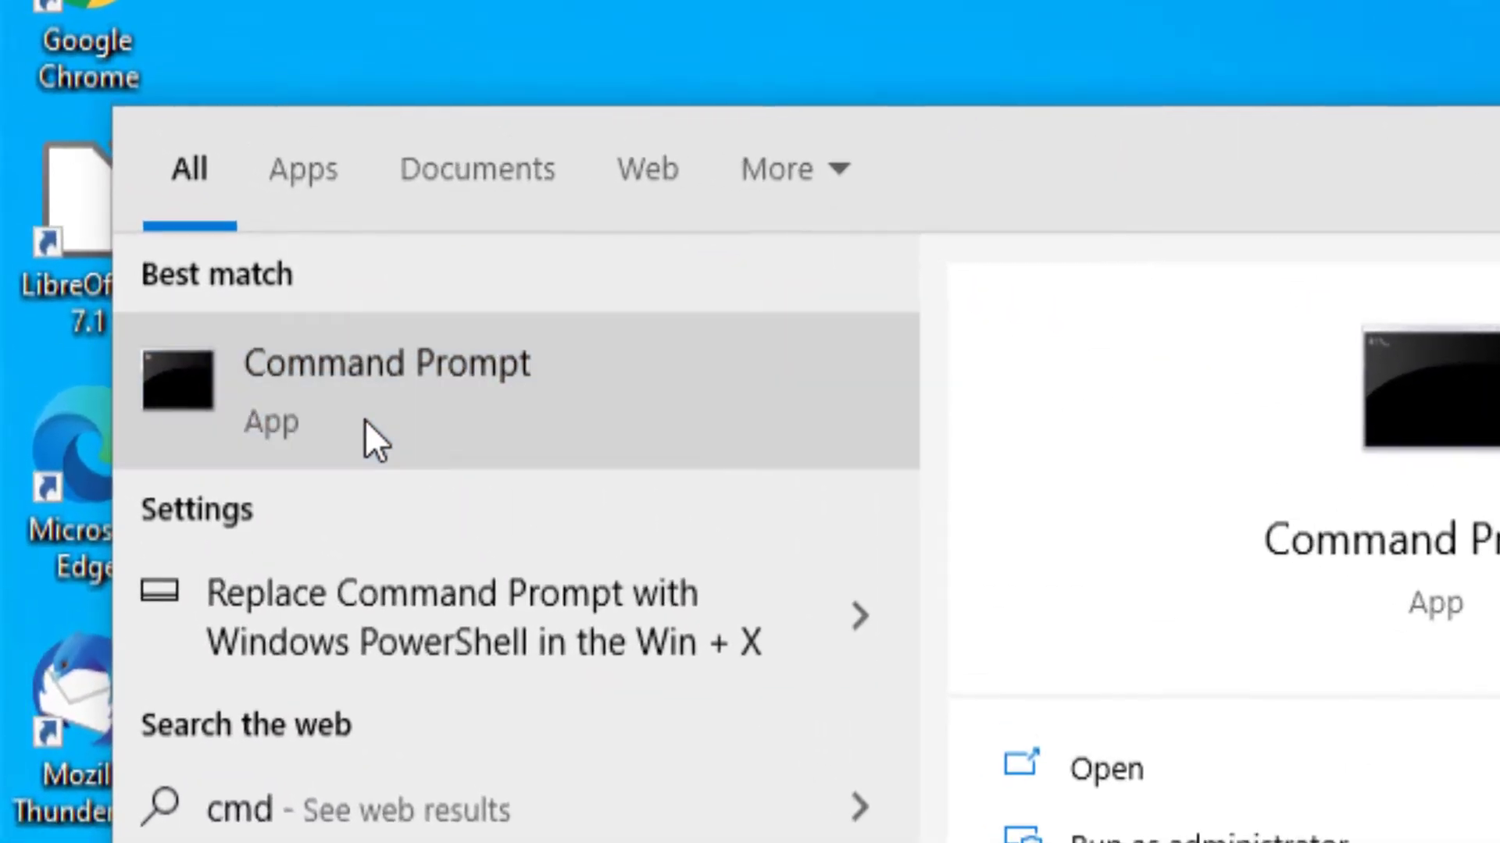
right_click(288, 336)
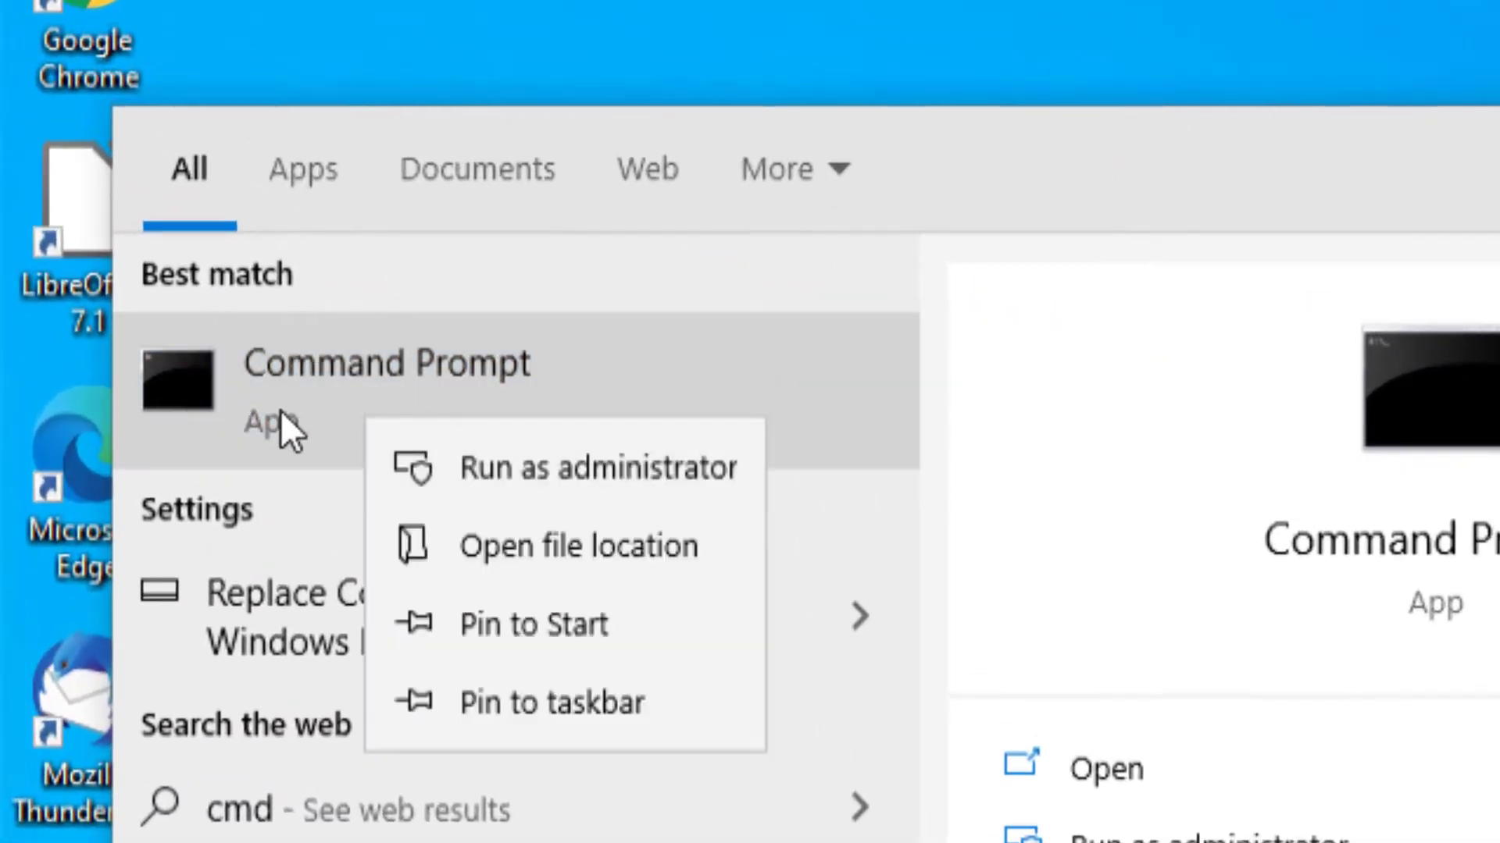
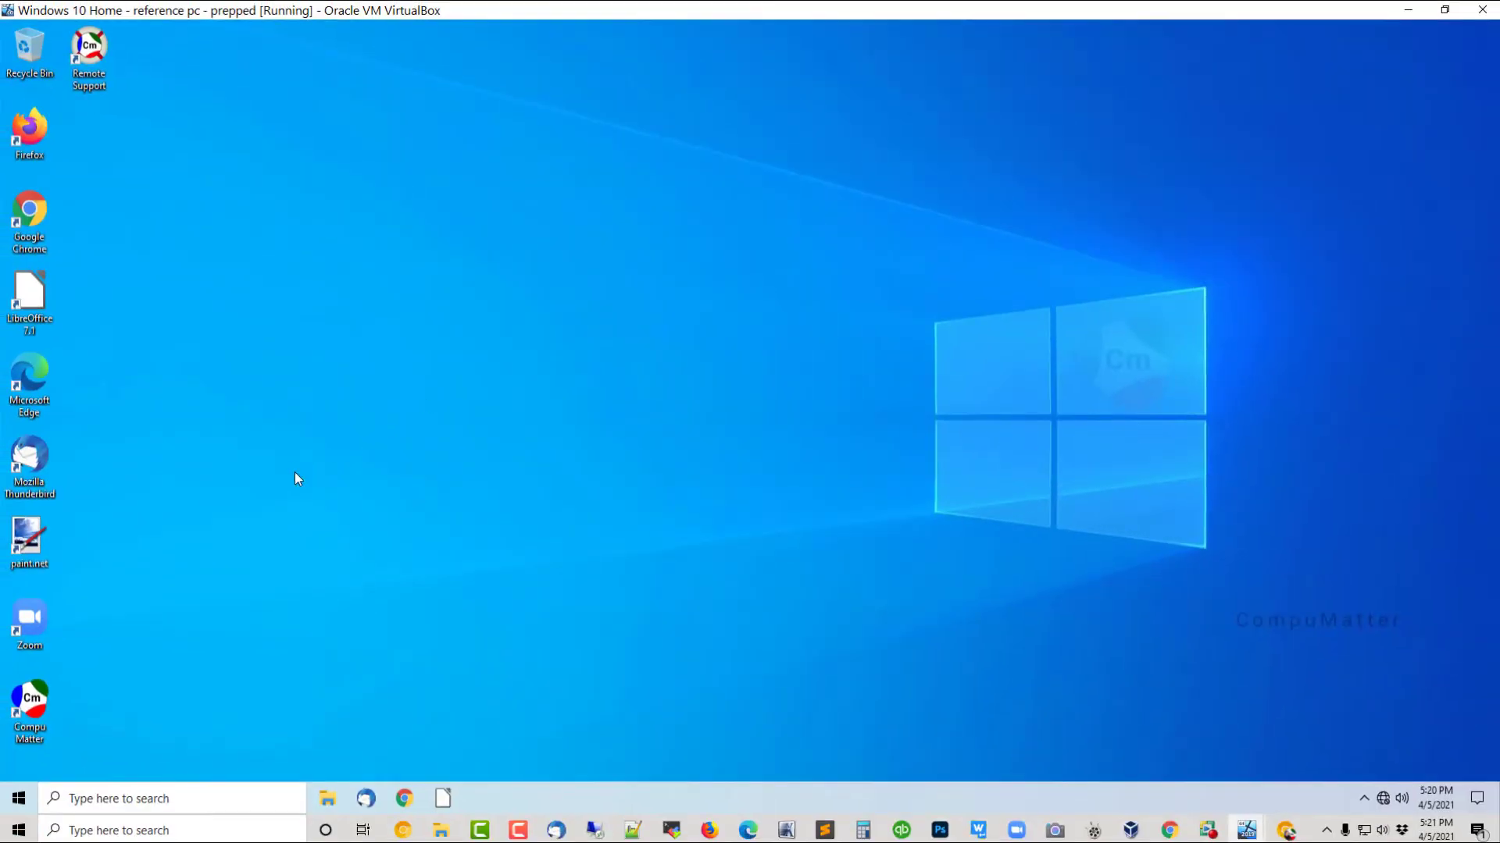
Sign back in to the reference PC as Administrator from the lock screen
click(19, 799)
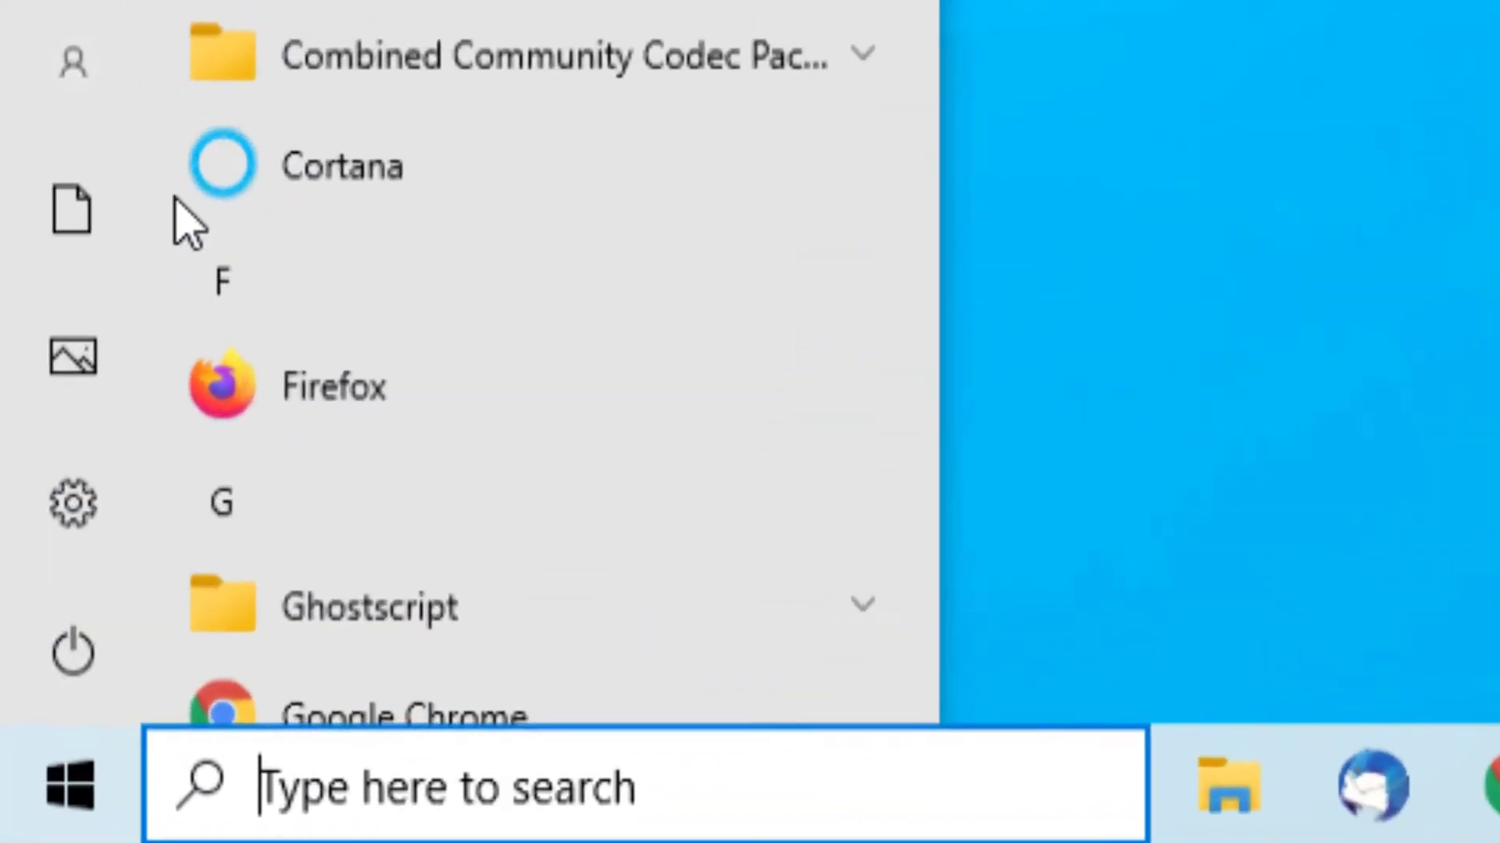
mouse_move(102, 92)
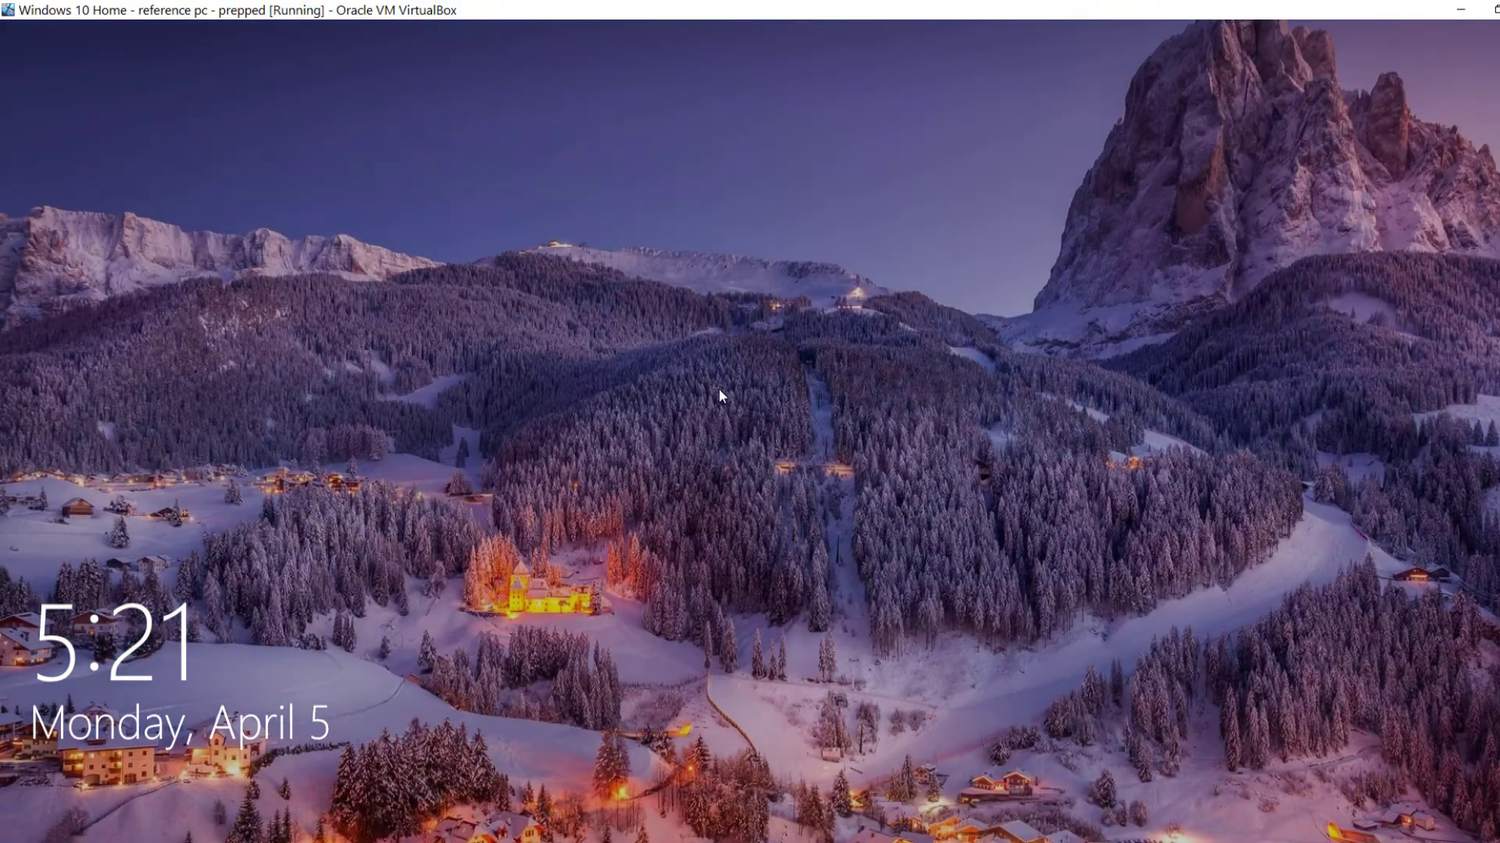
click(718, 397)
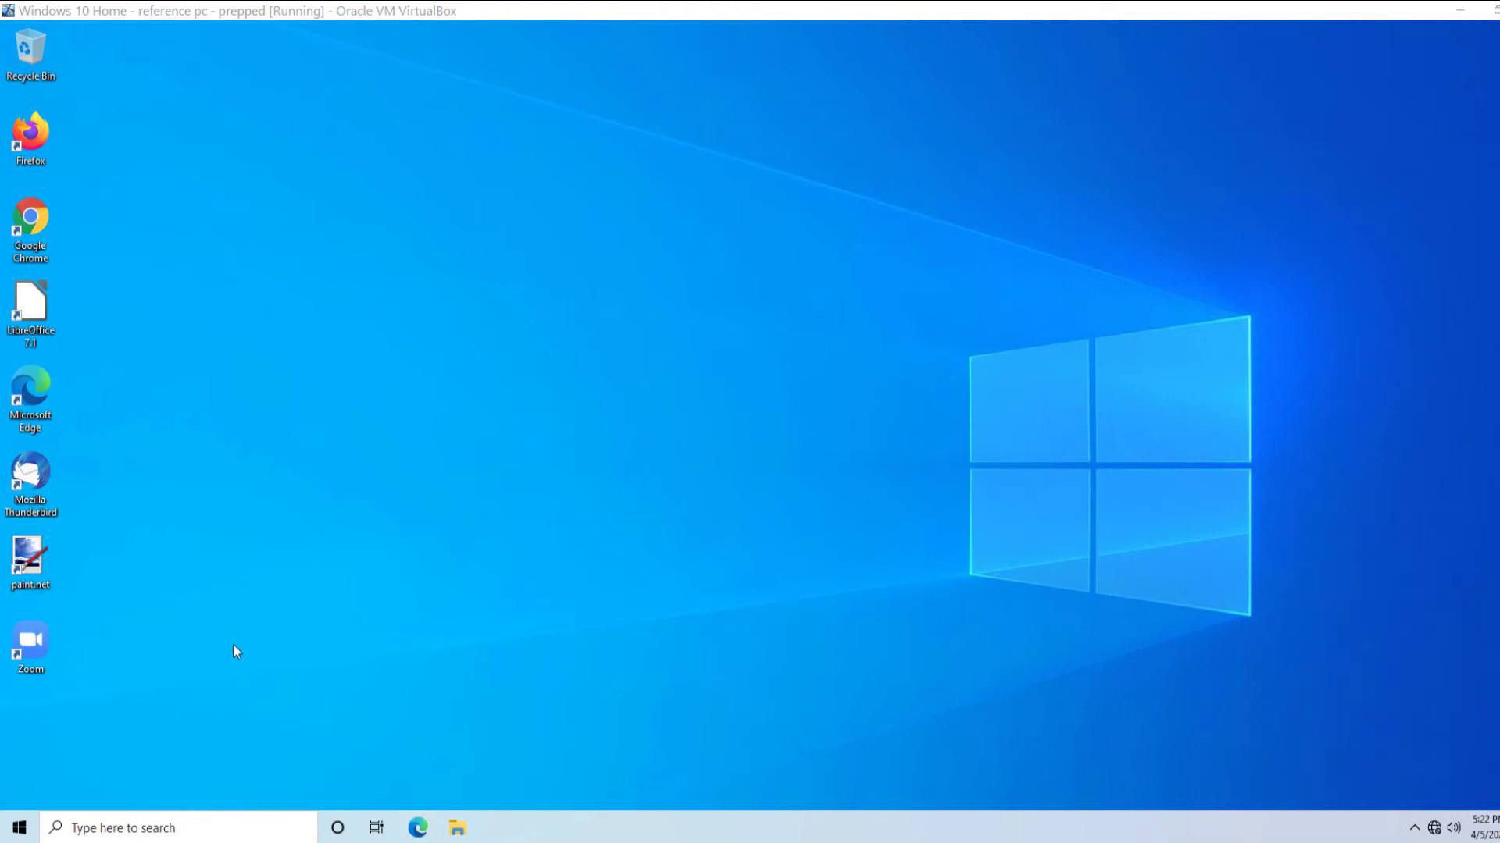
Start an administrator Command Prompt and paste the sysprep.exe /generalize /shutdown command
click(20, 828)
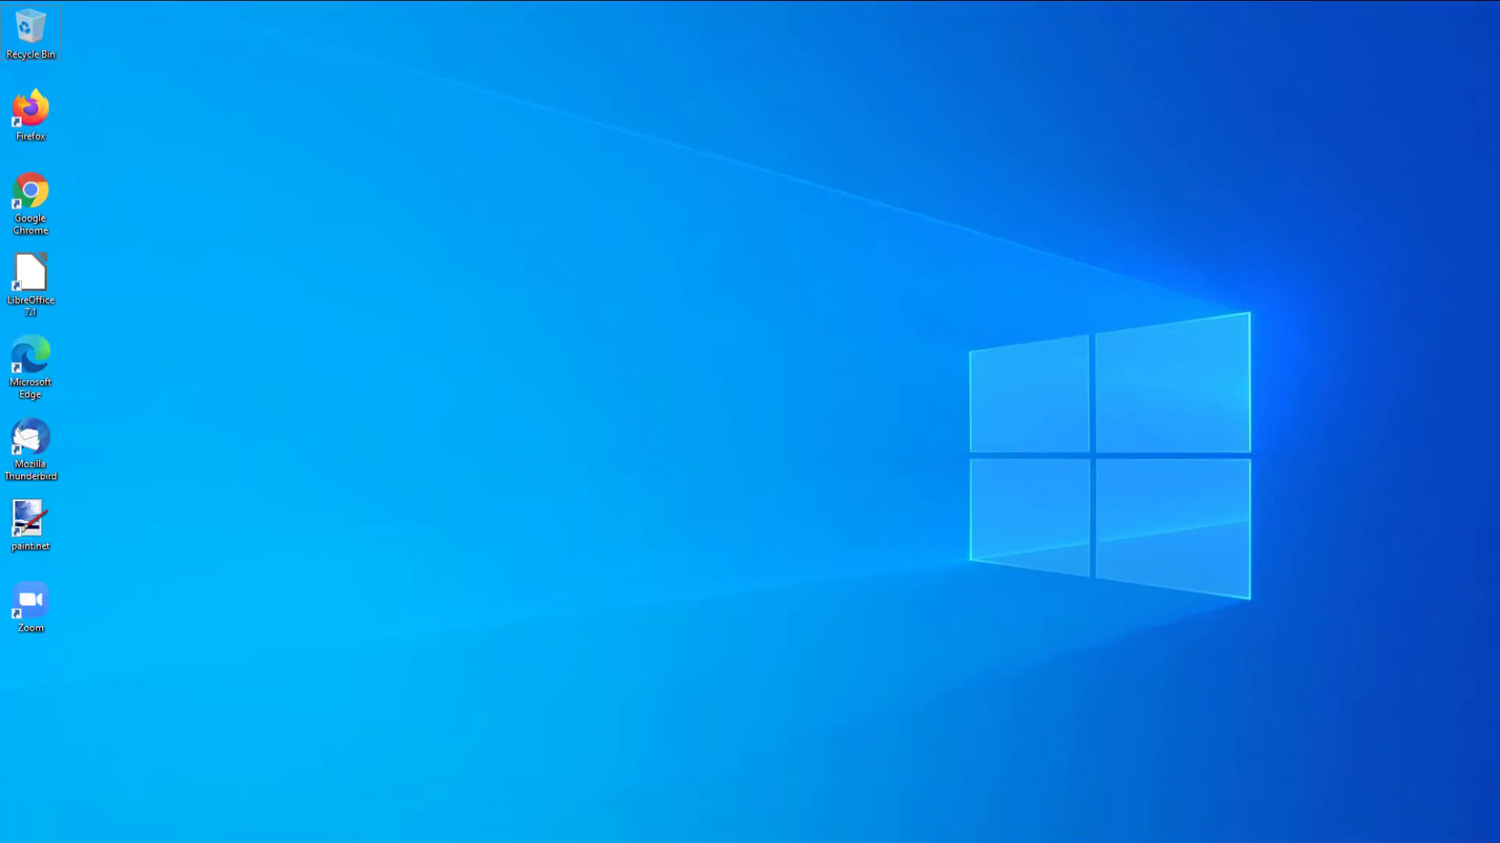
text(cmd)
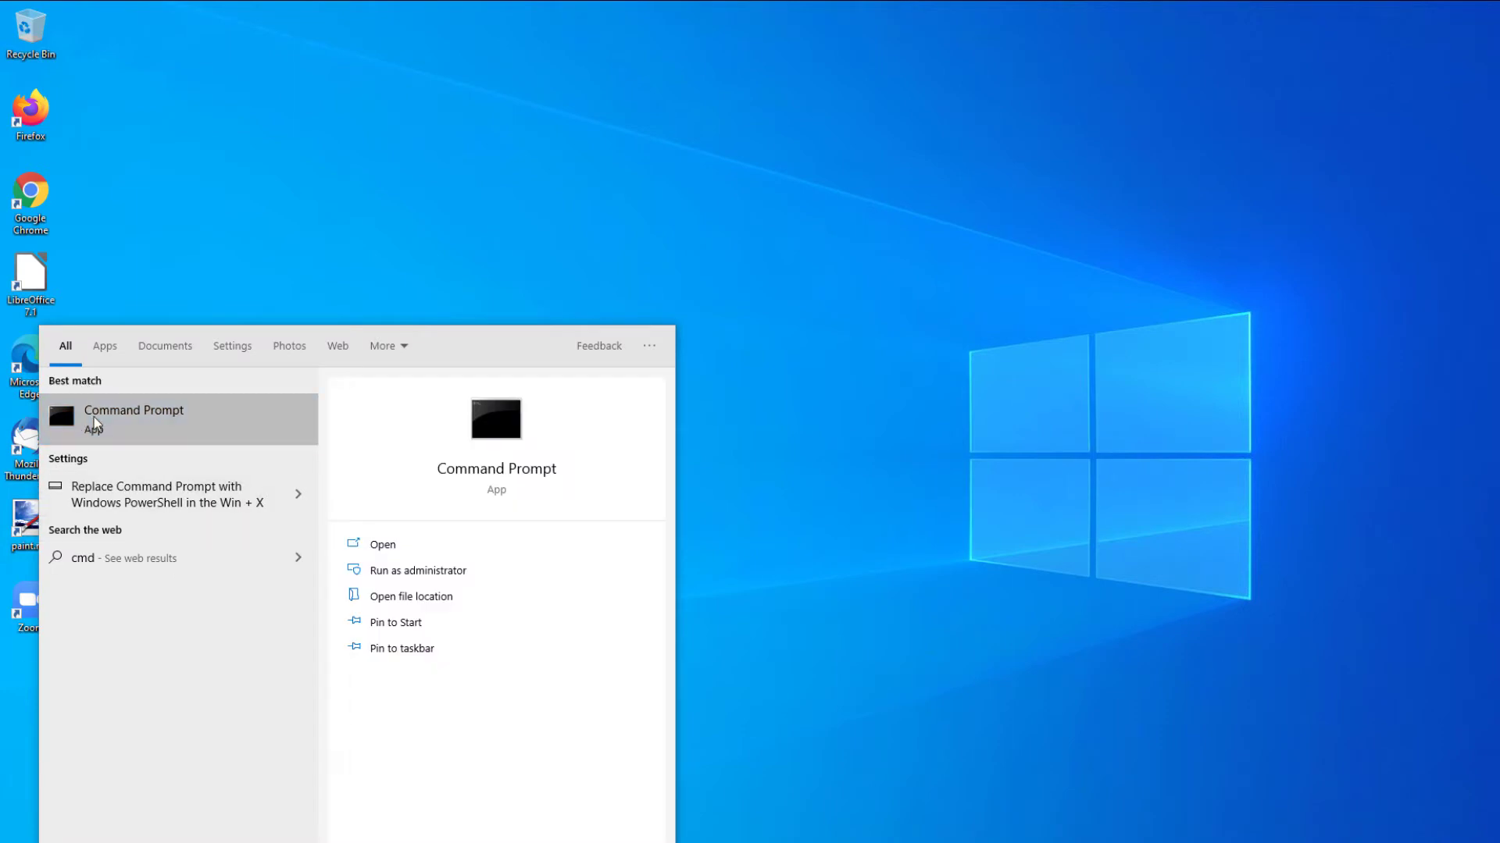
right_click(93, 420)
click(196, 436)
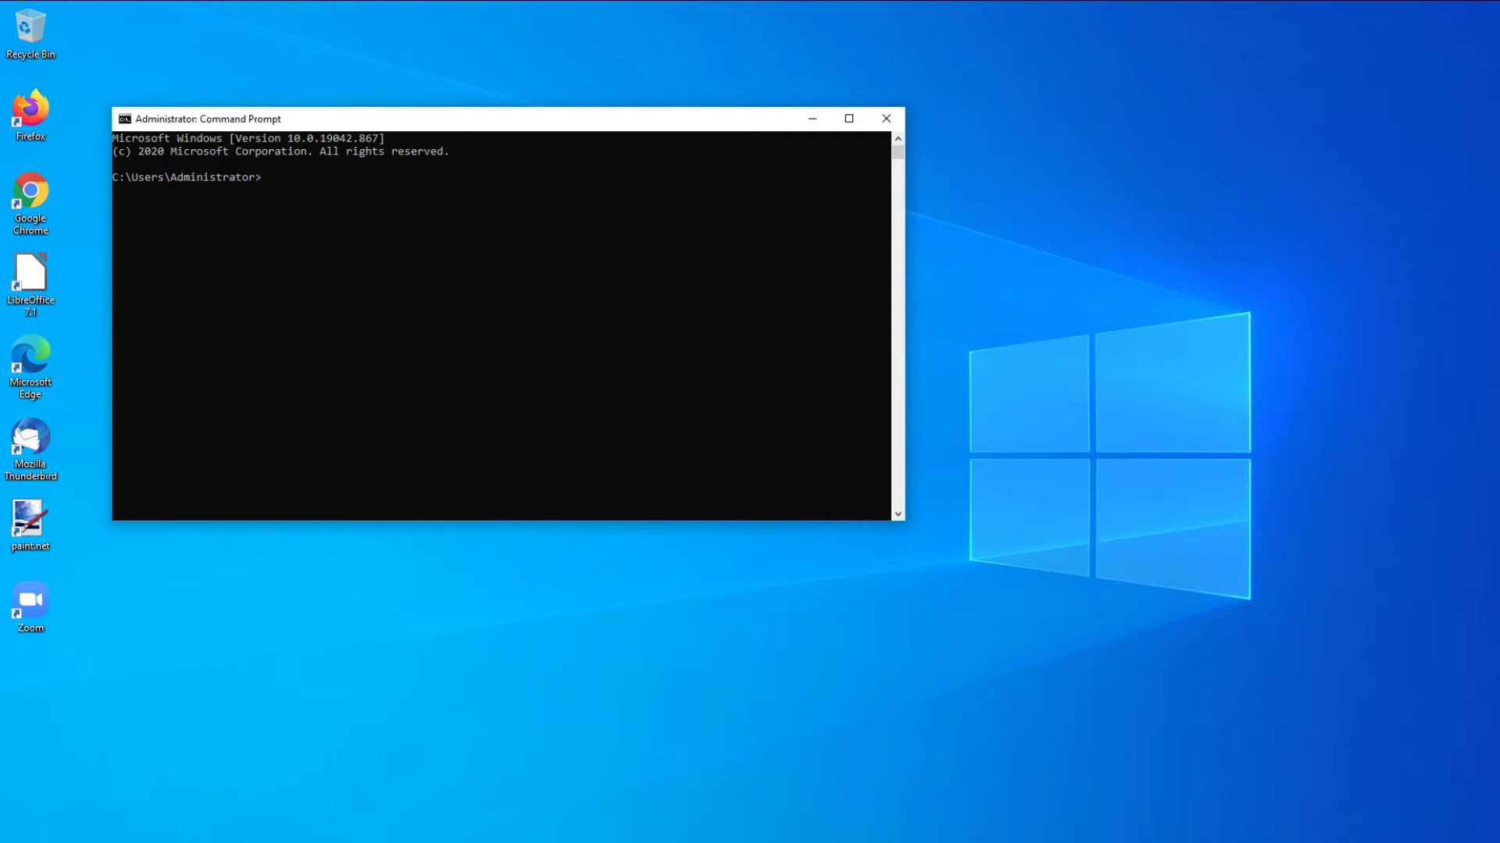
text(%windir%\system32\sysprep\sysprep.exe /generalize /shutdown)
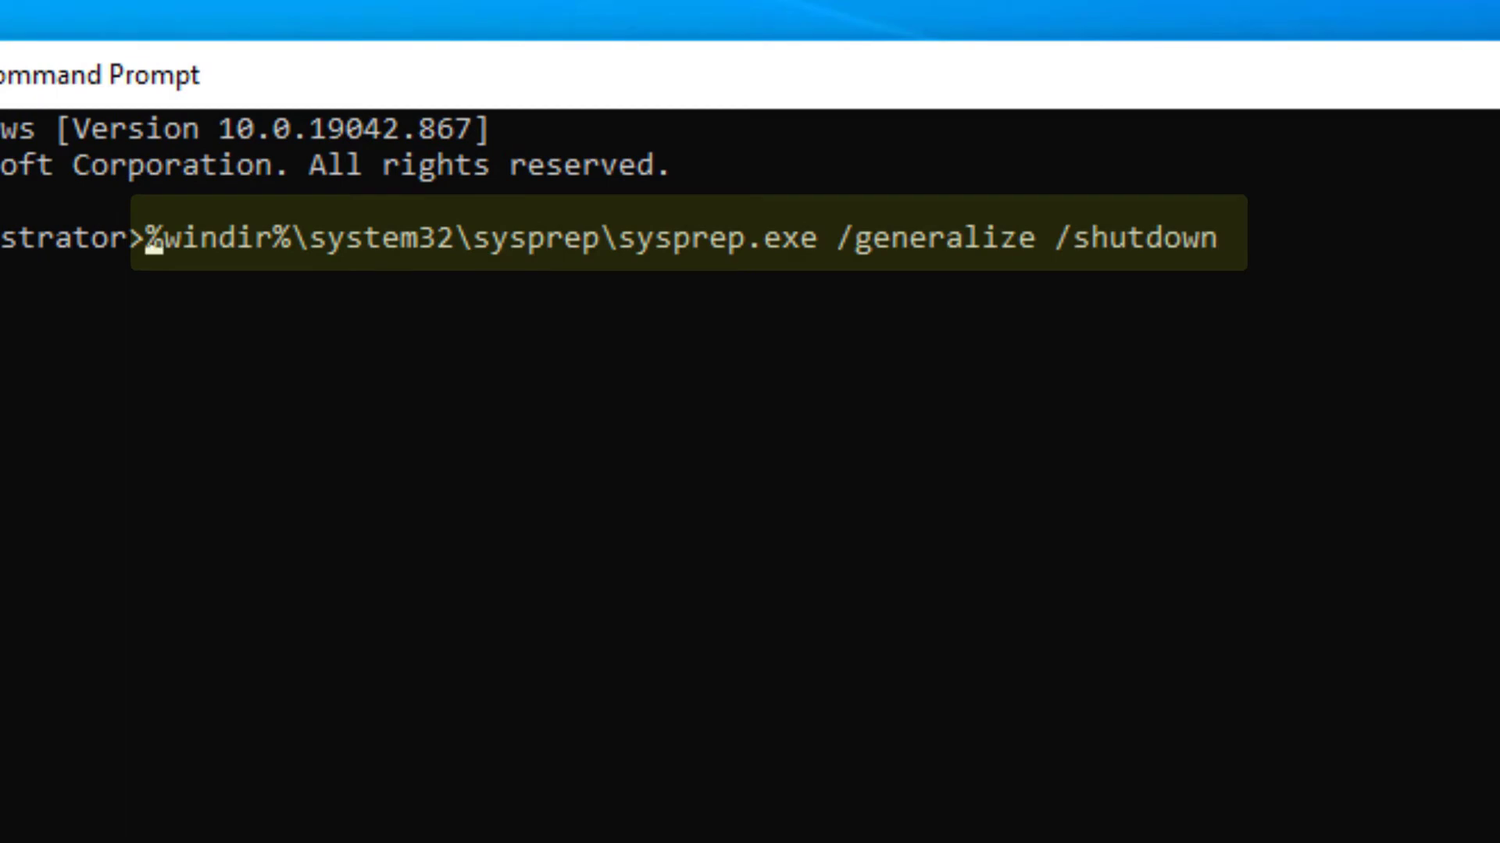
key(Right)
key(Right)
key(Right)
key(Right)
key(Right)
key(Right)
key(Right)
key(Right)
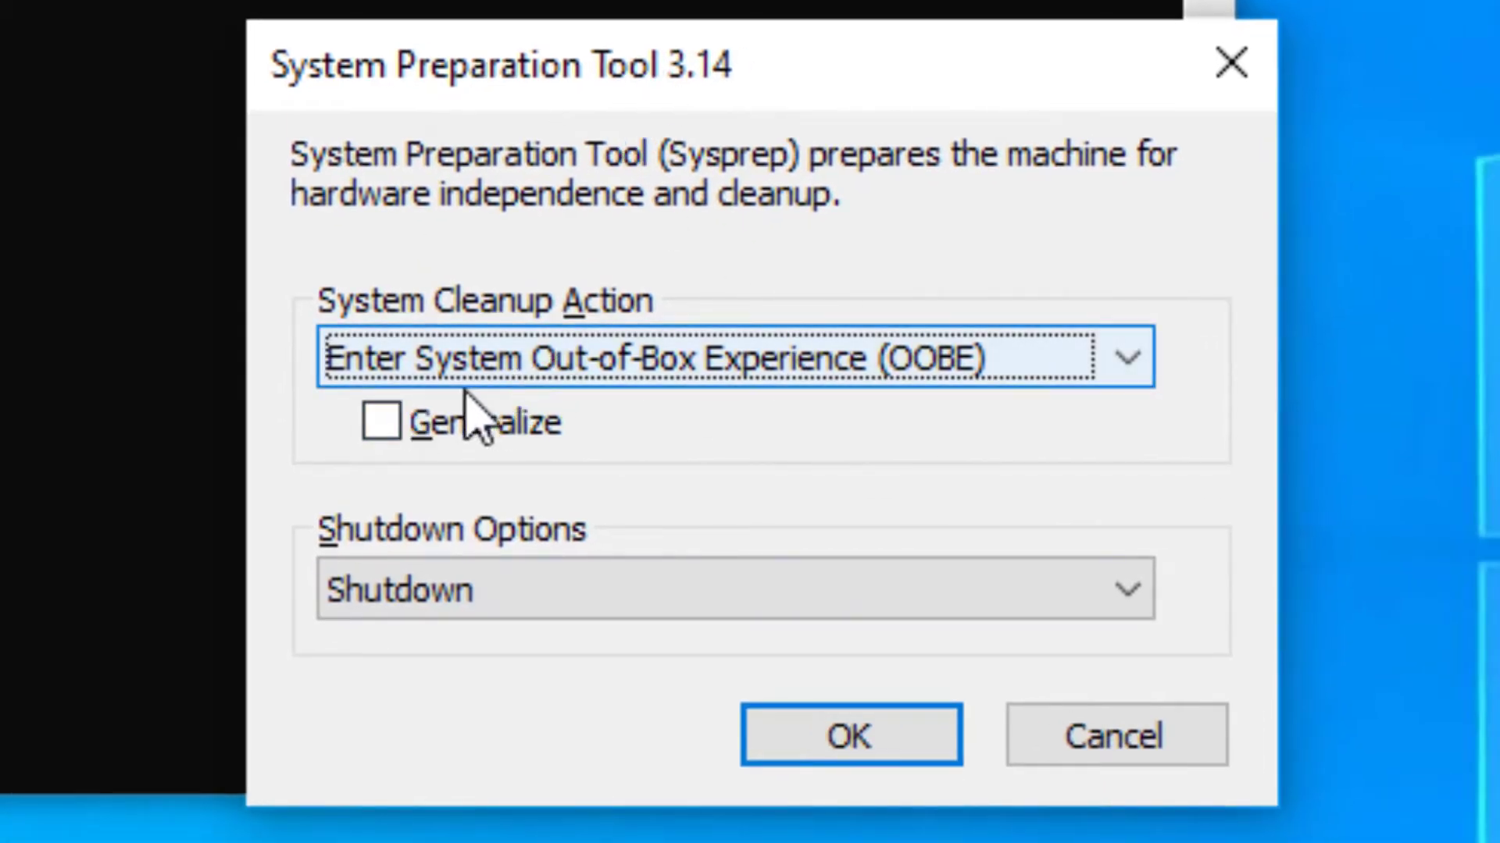
Run Sysprep's OOBE cleanup with Generalize ticked and Shutdown as the action
click(380, 425)
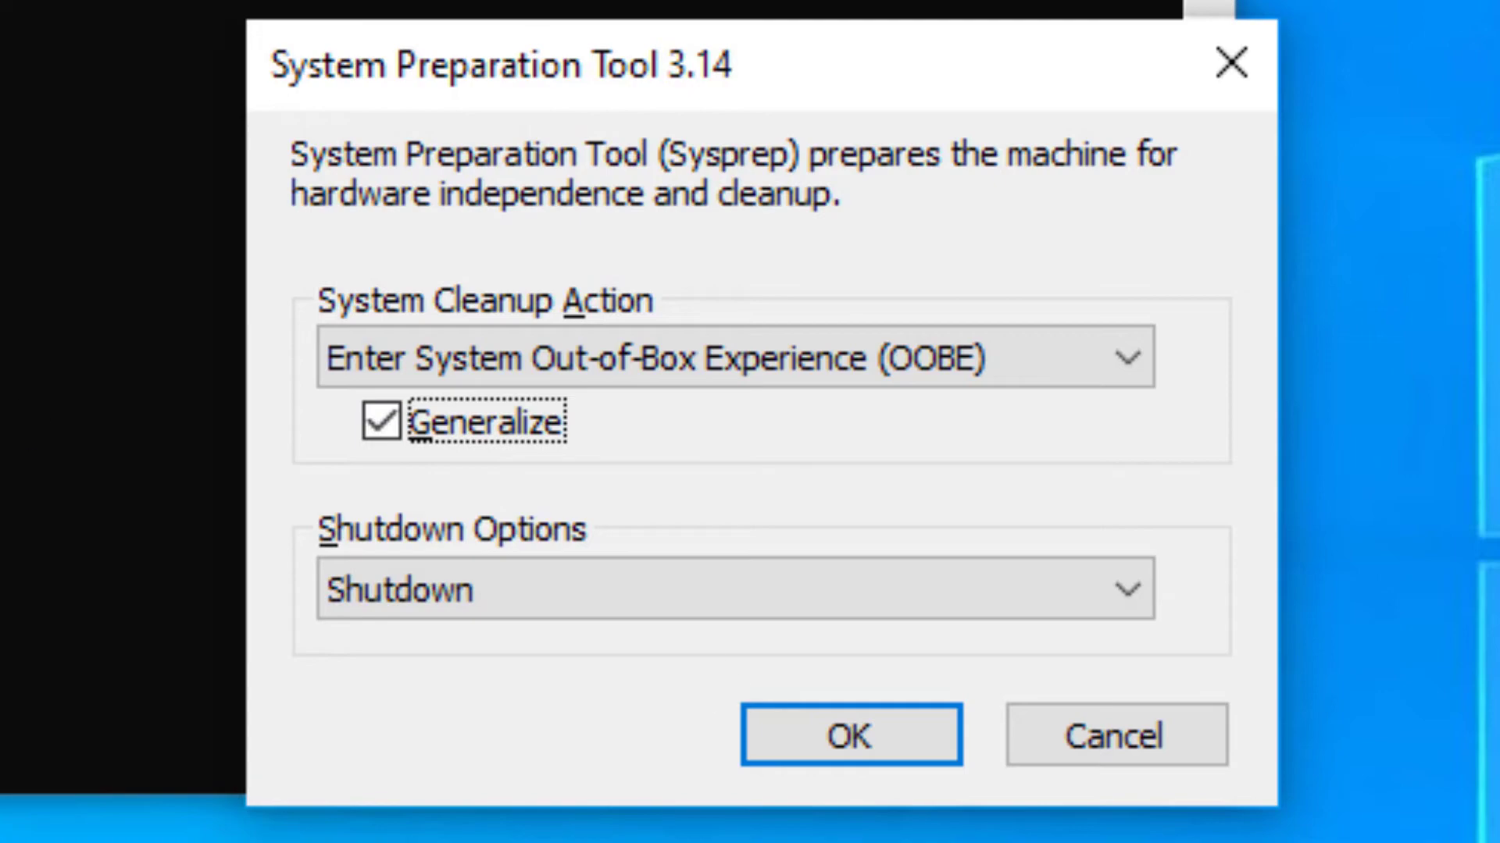
click(857, 738)
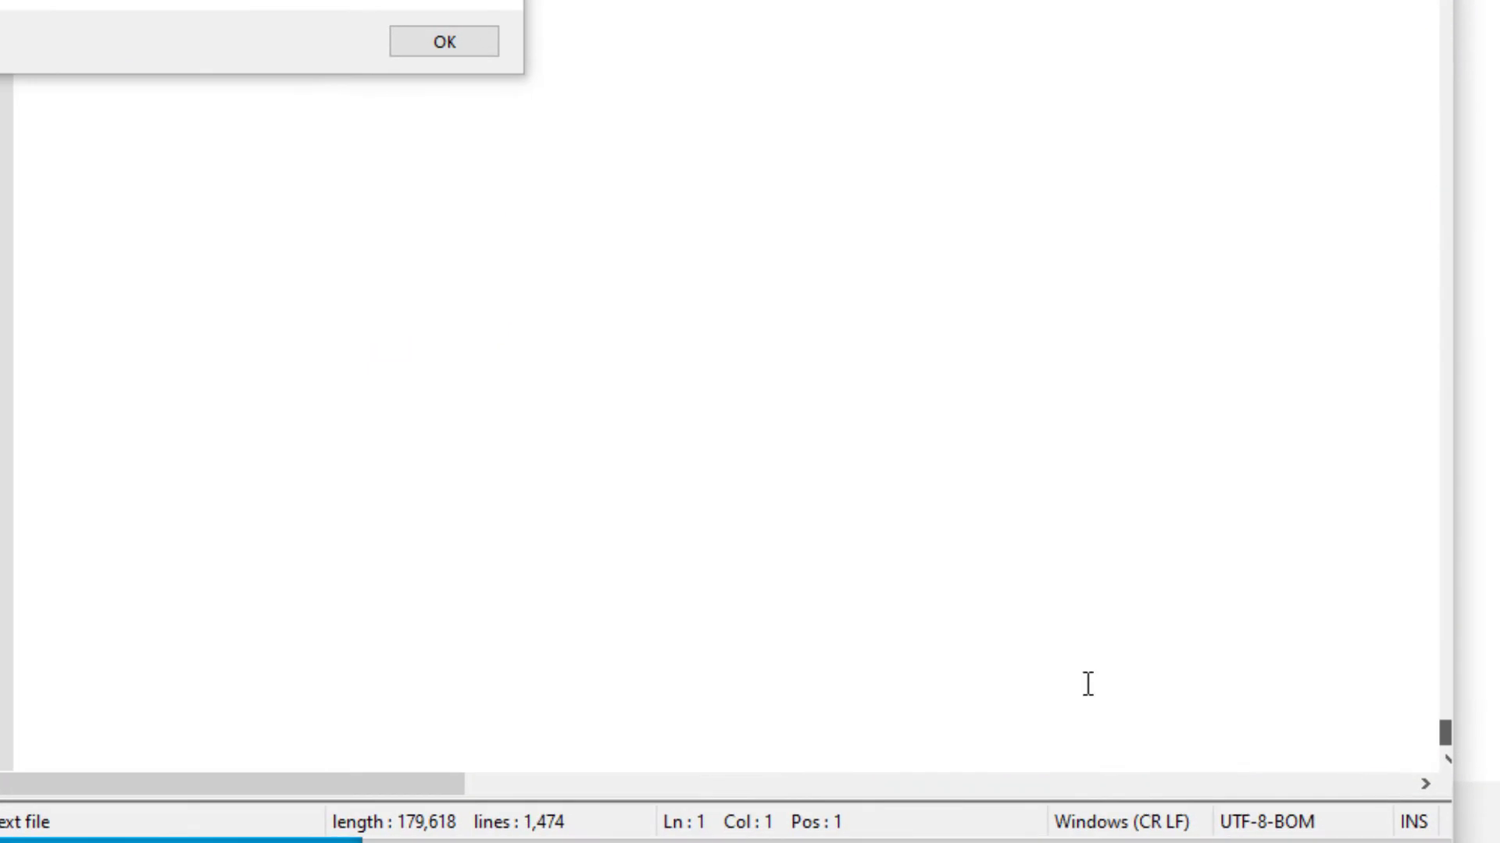
Locate the setupact.log error lines showing the CanonInkjetPrintUtility package blocked generalization
click(934, 828)
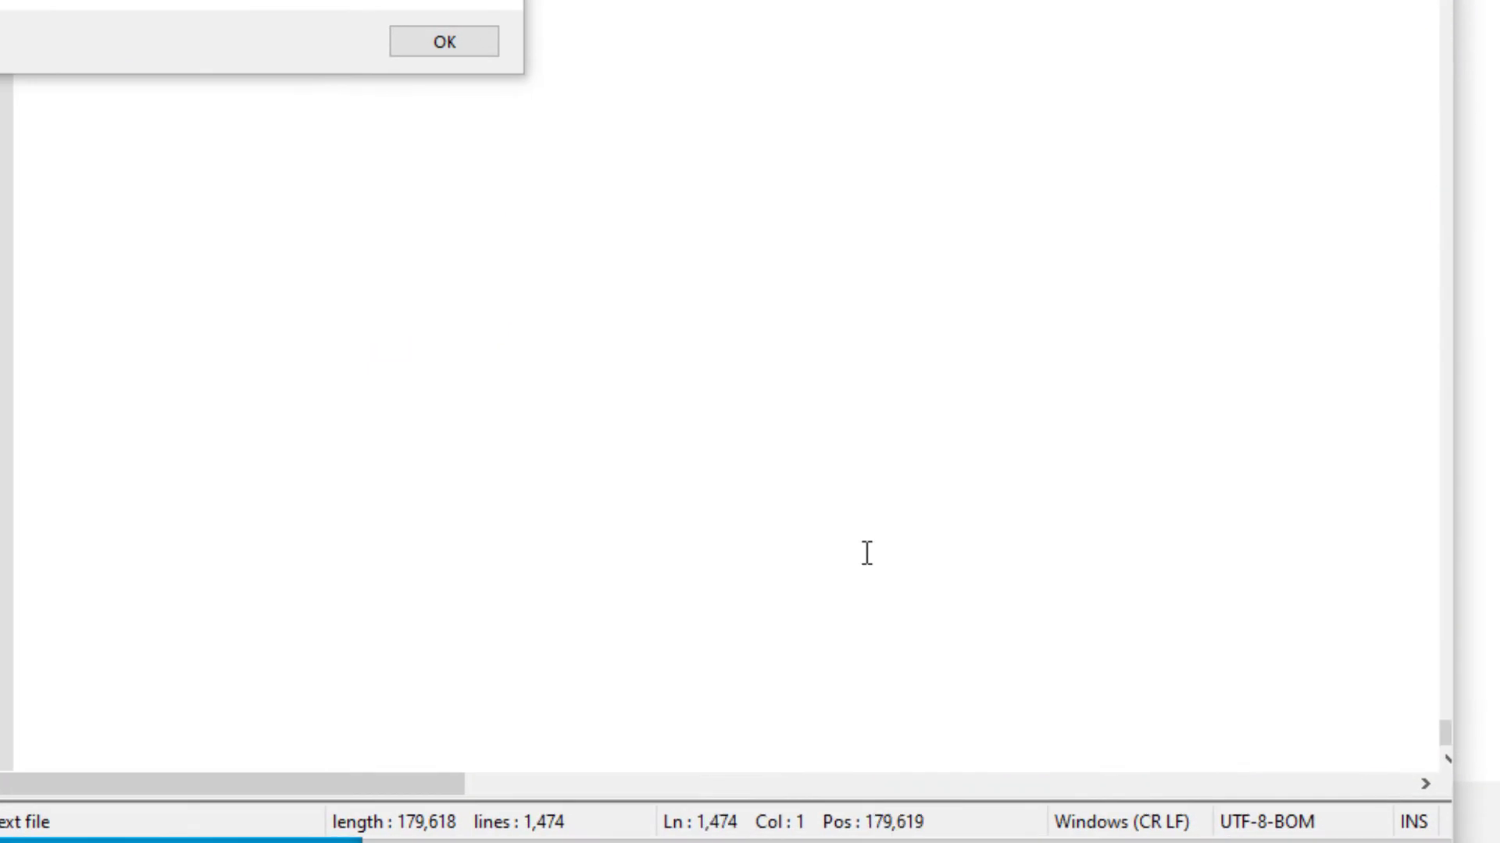
scroll(866, 553, up, 5)
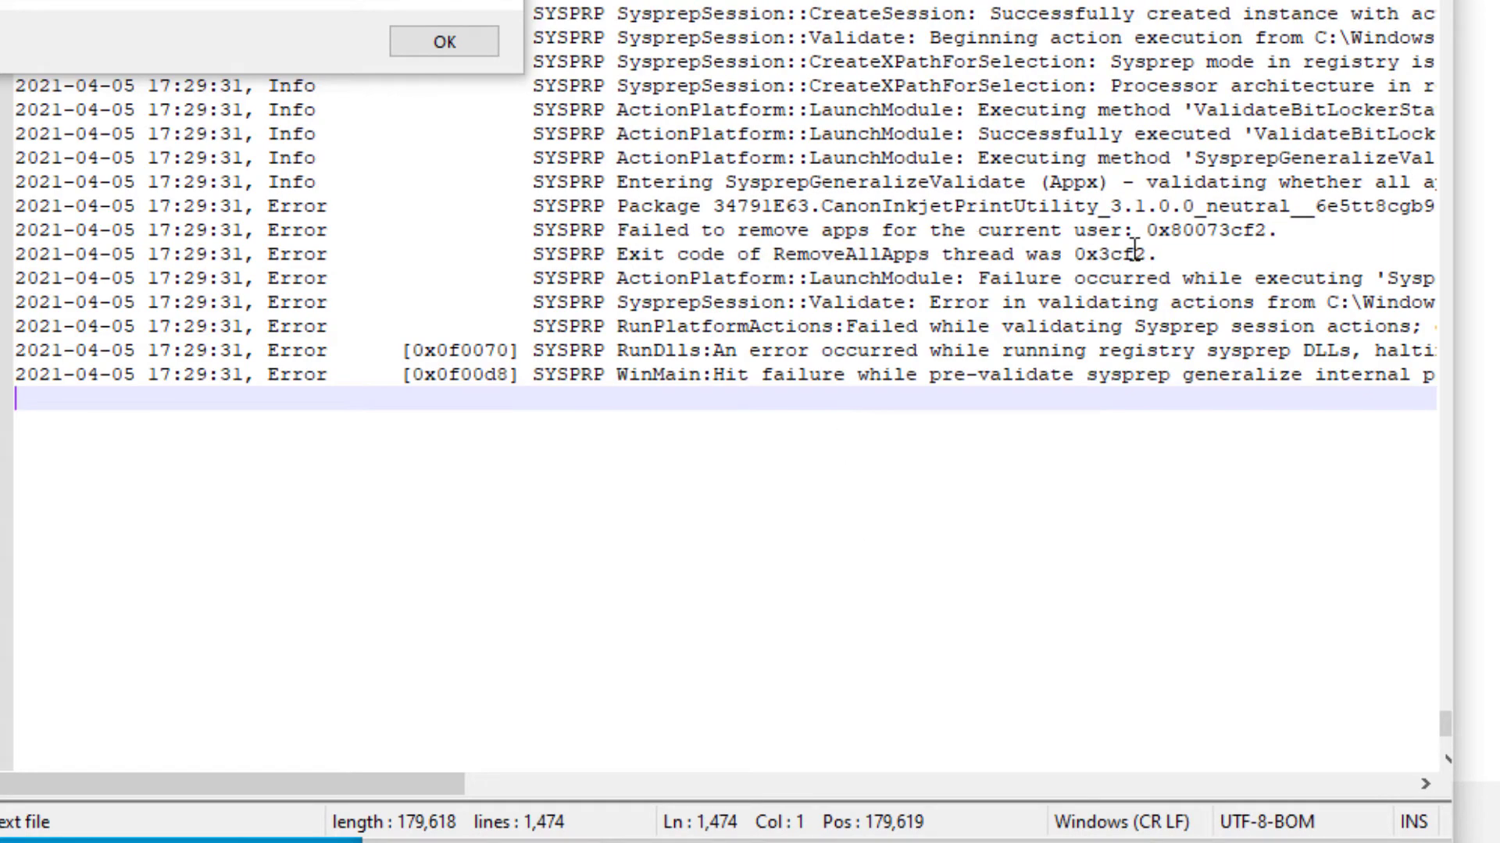
drag(972, 278, 1231, 278)
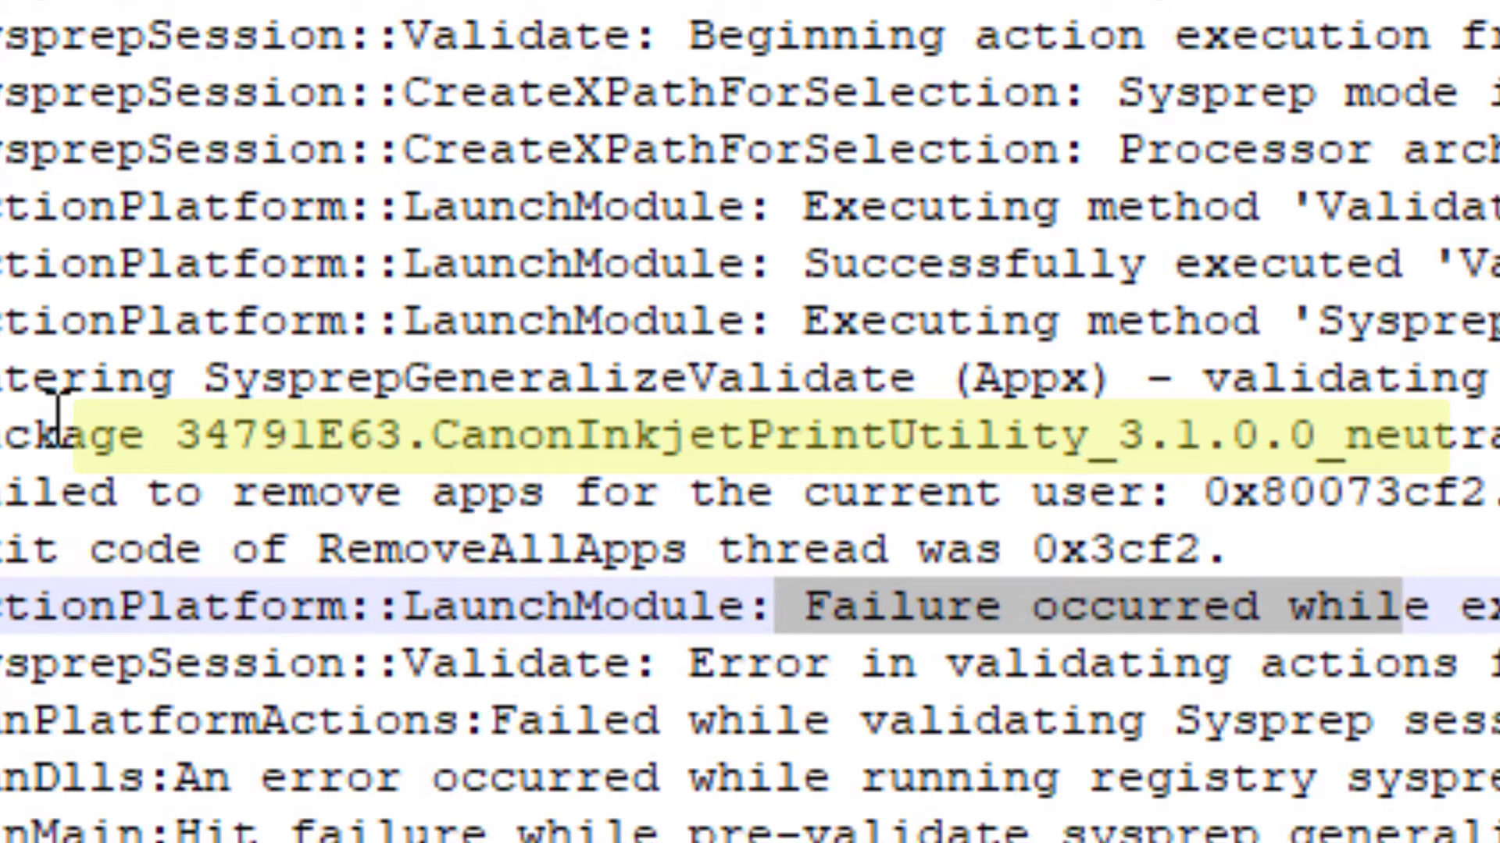
drag(58, 430, 1496, 435)
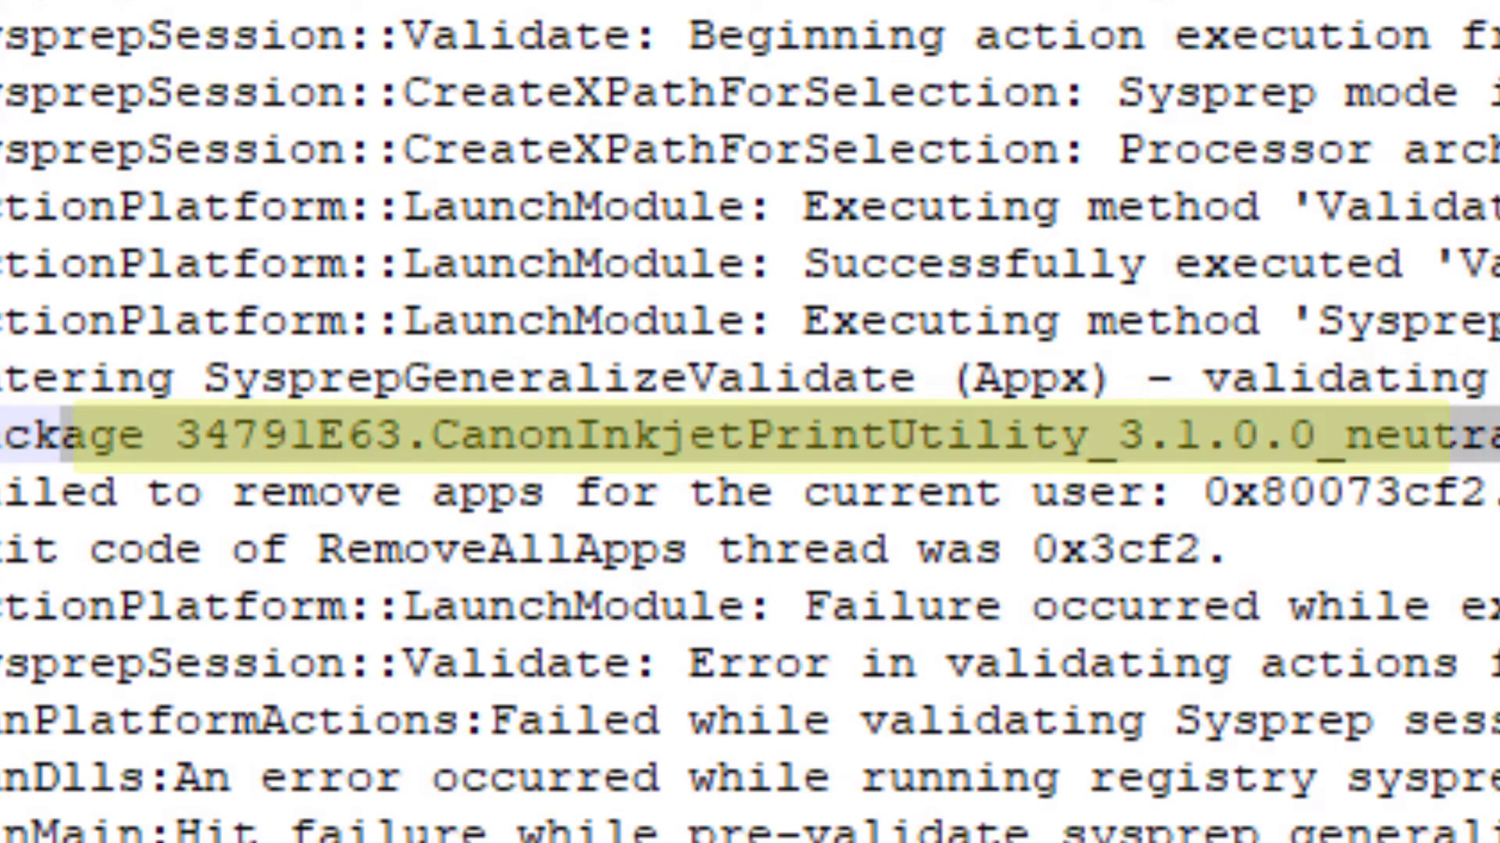
drag(6, 379, 1495, 383)
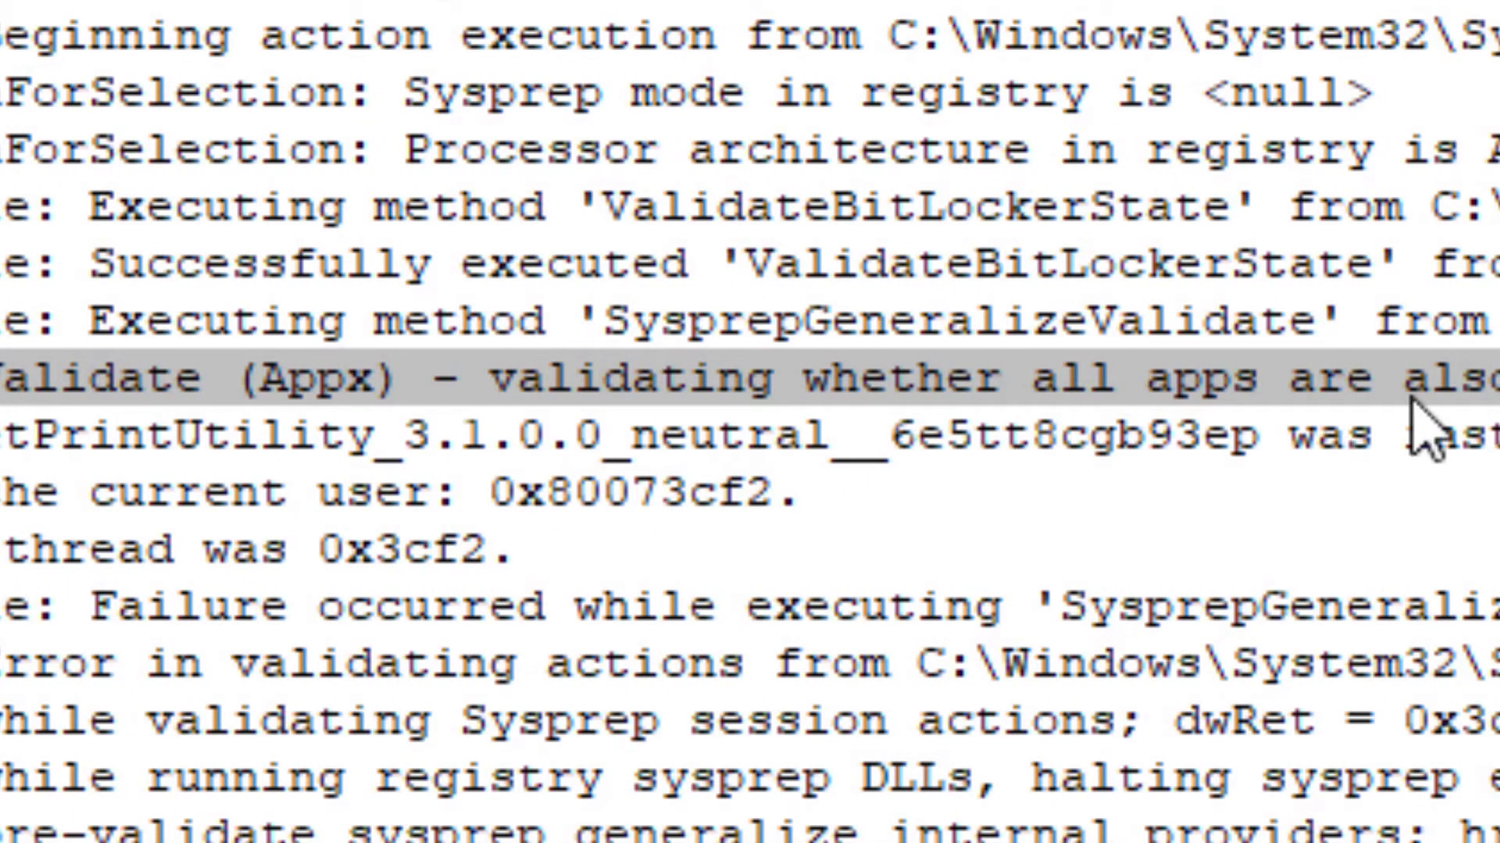
click(1410, 397)
click(257, 435)
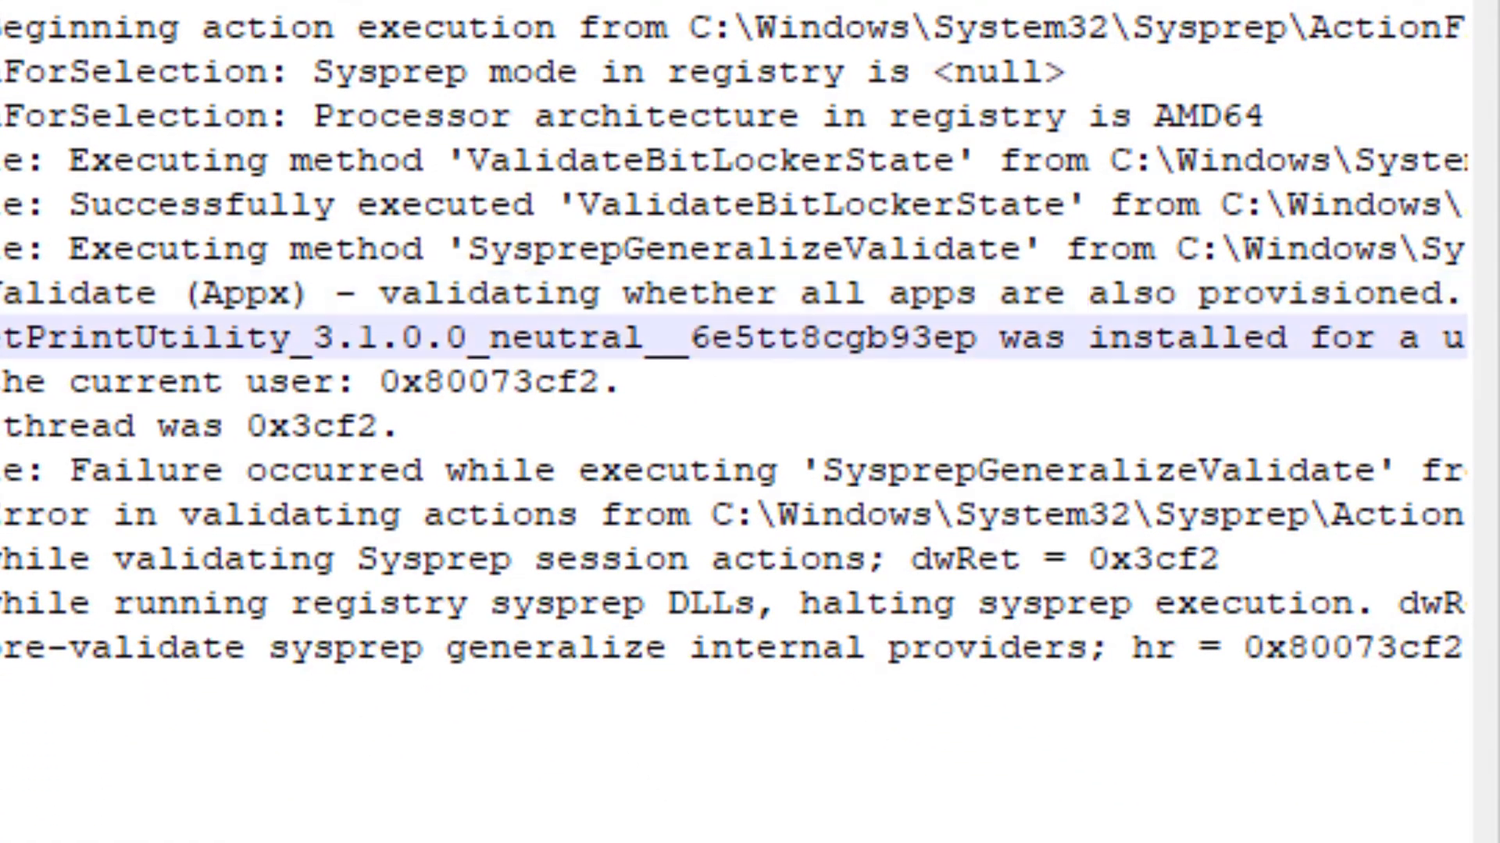
key(Down)
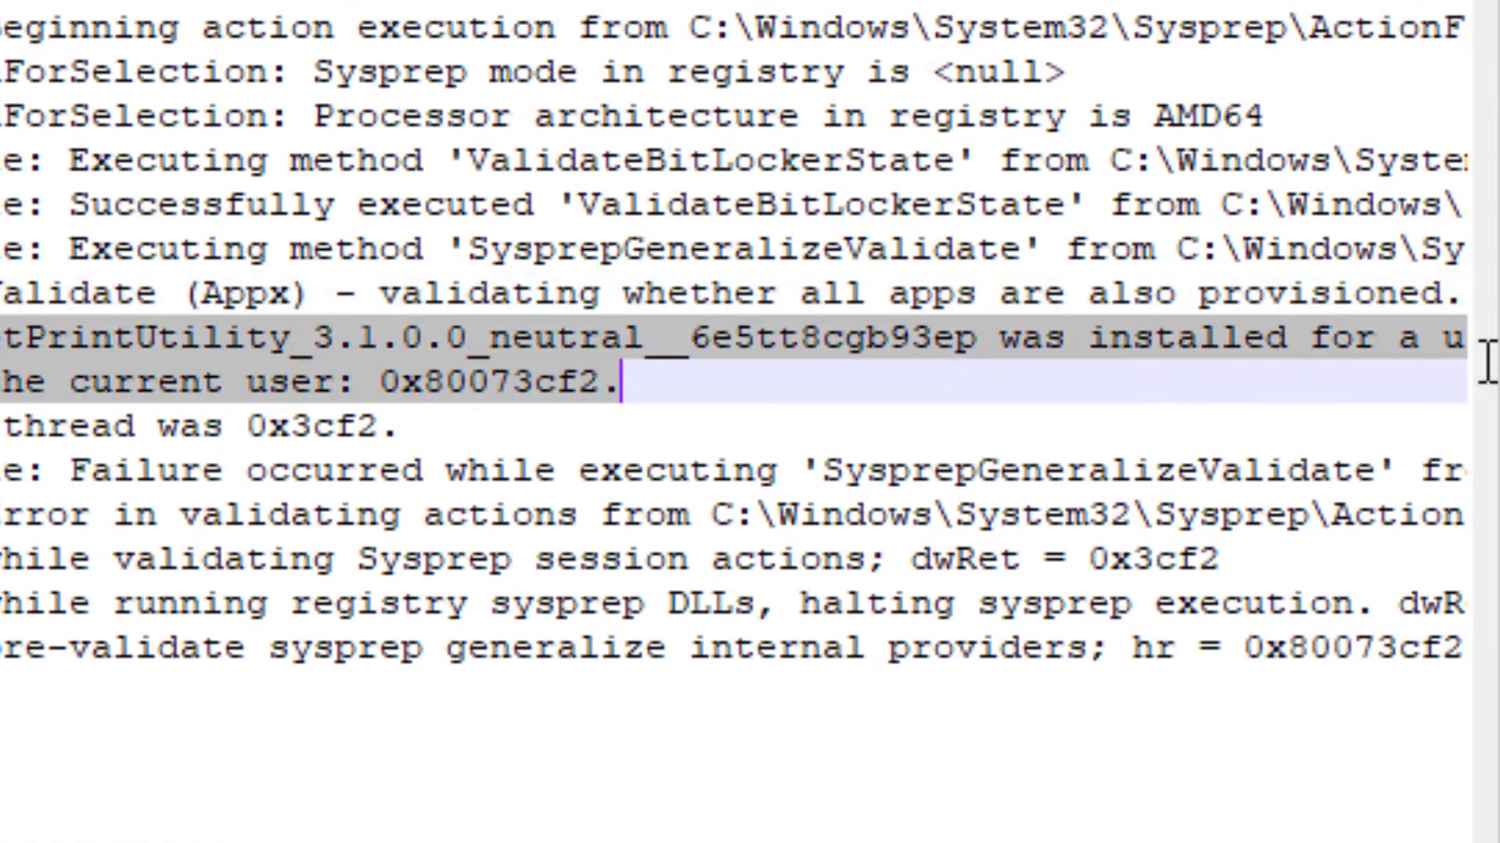
click(1233, 352)
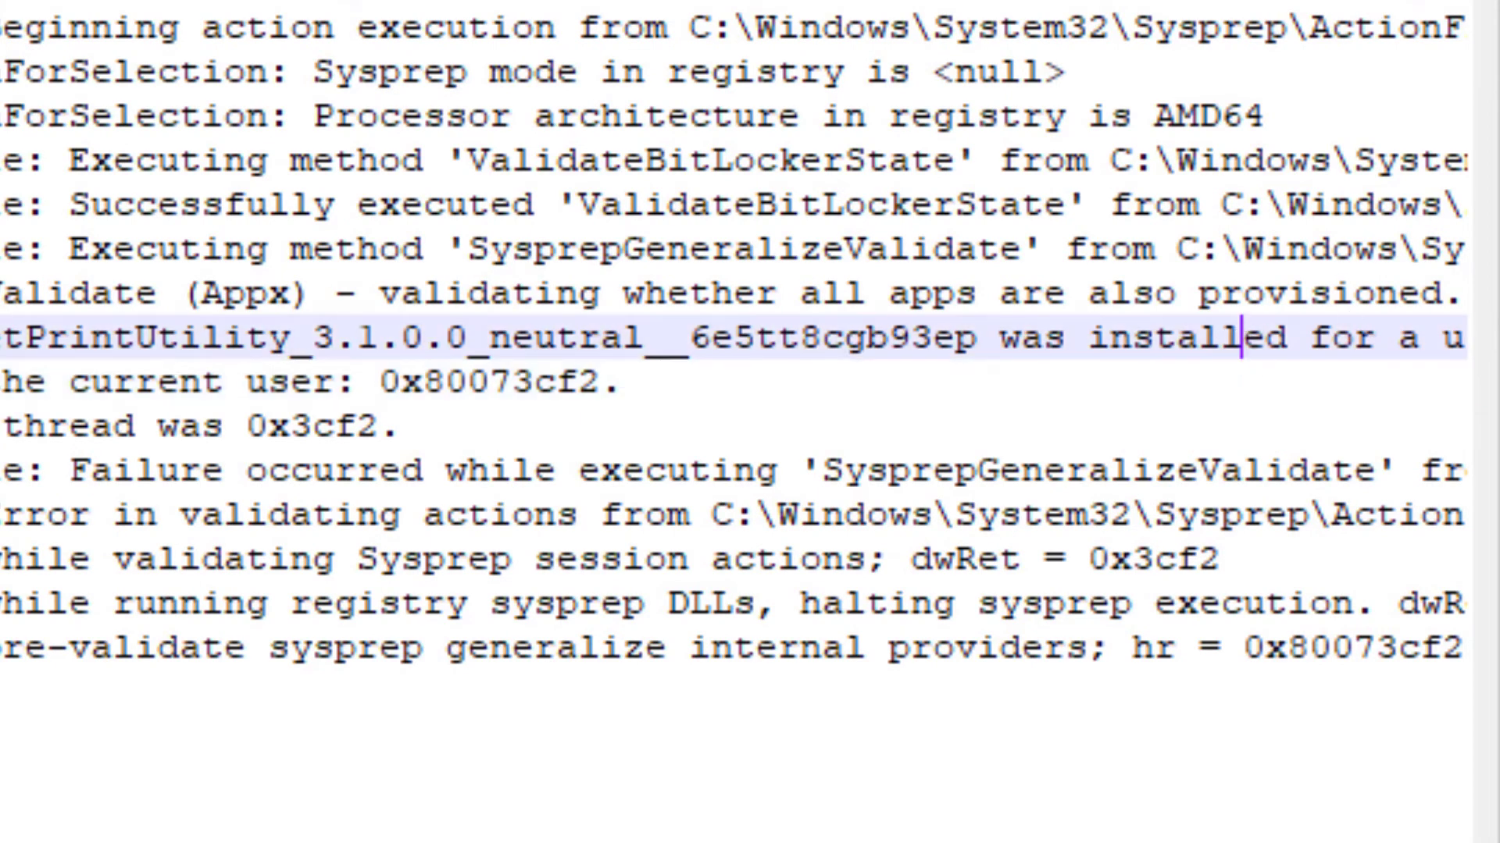
key(End)
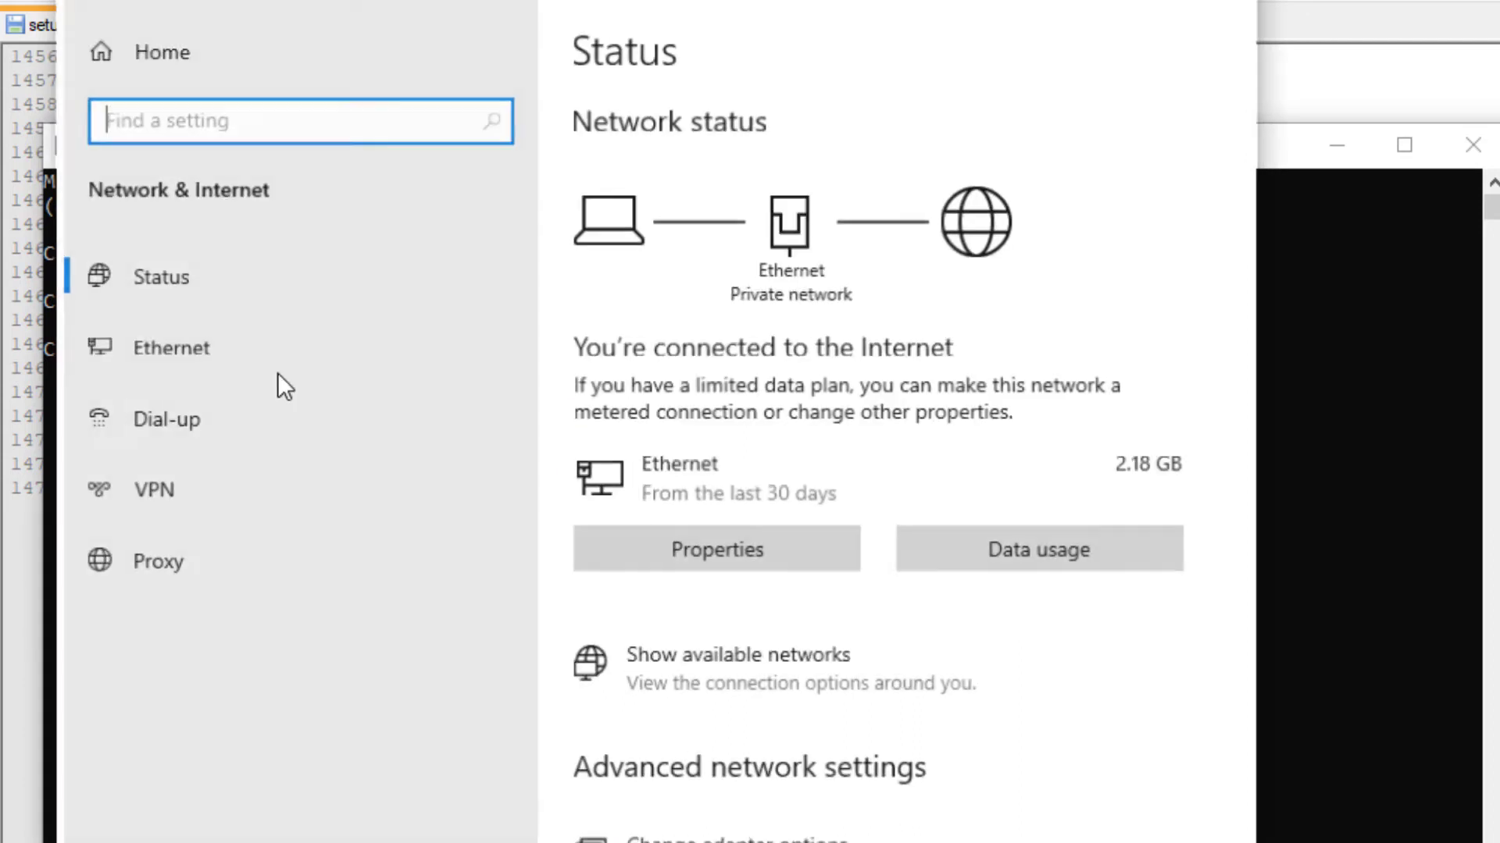
Search installed apps for 'can' and uninstall Canon Inkjet Print Utility
click(367, 131)
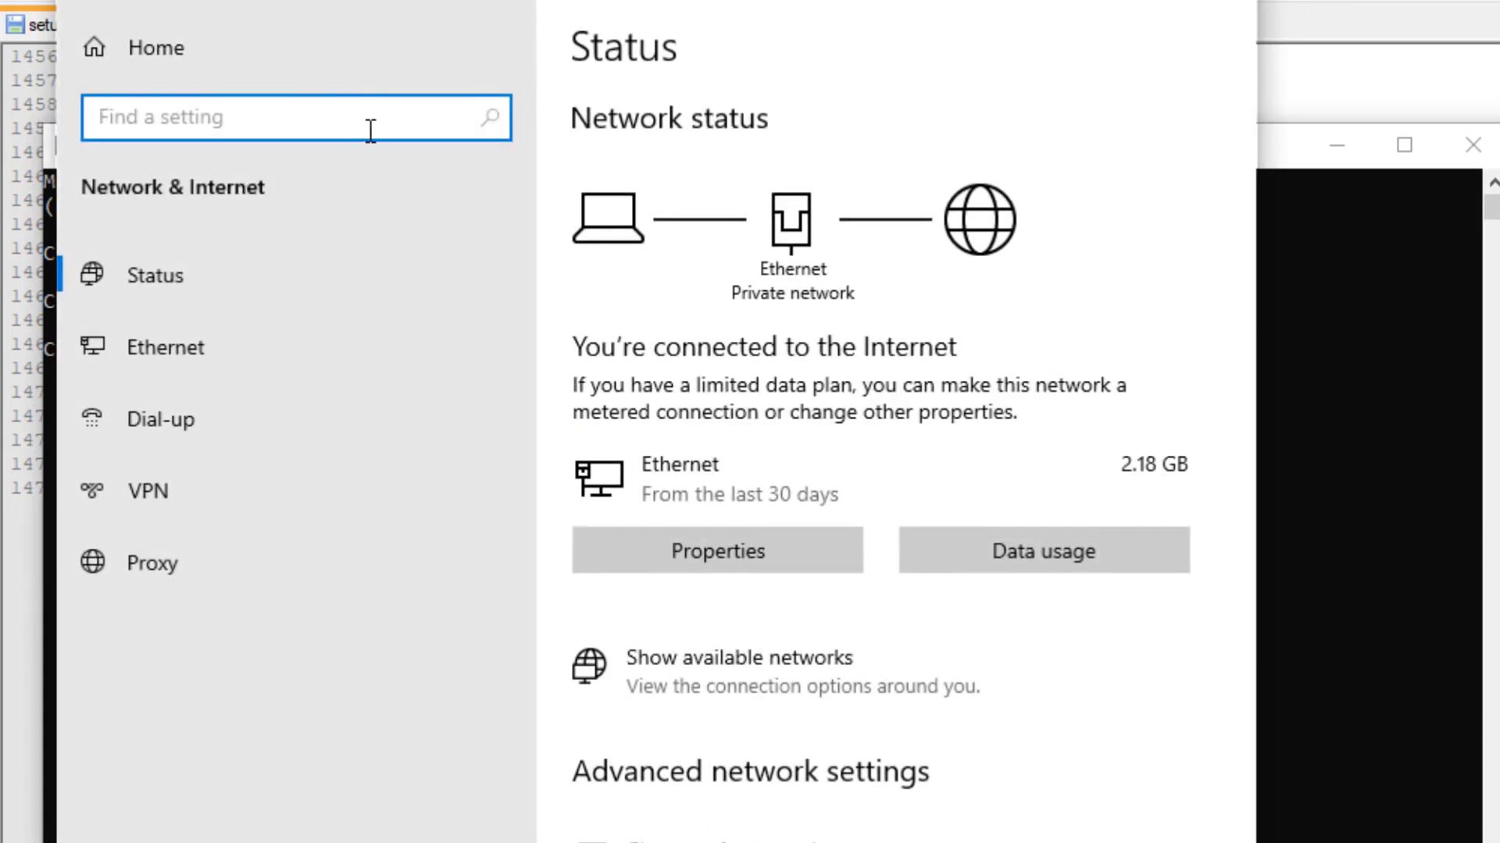
click(184, 347)
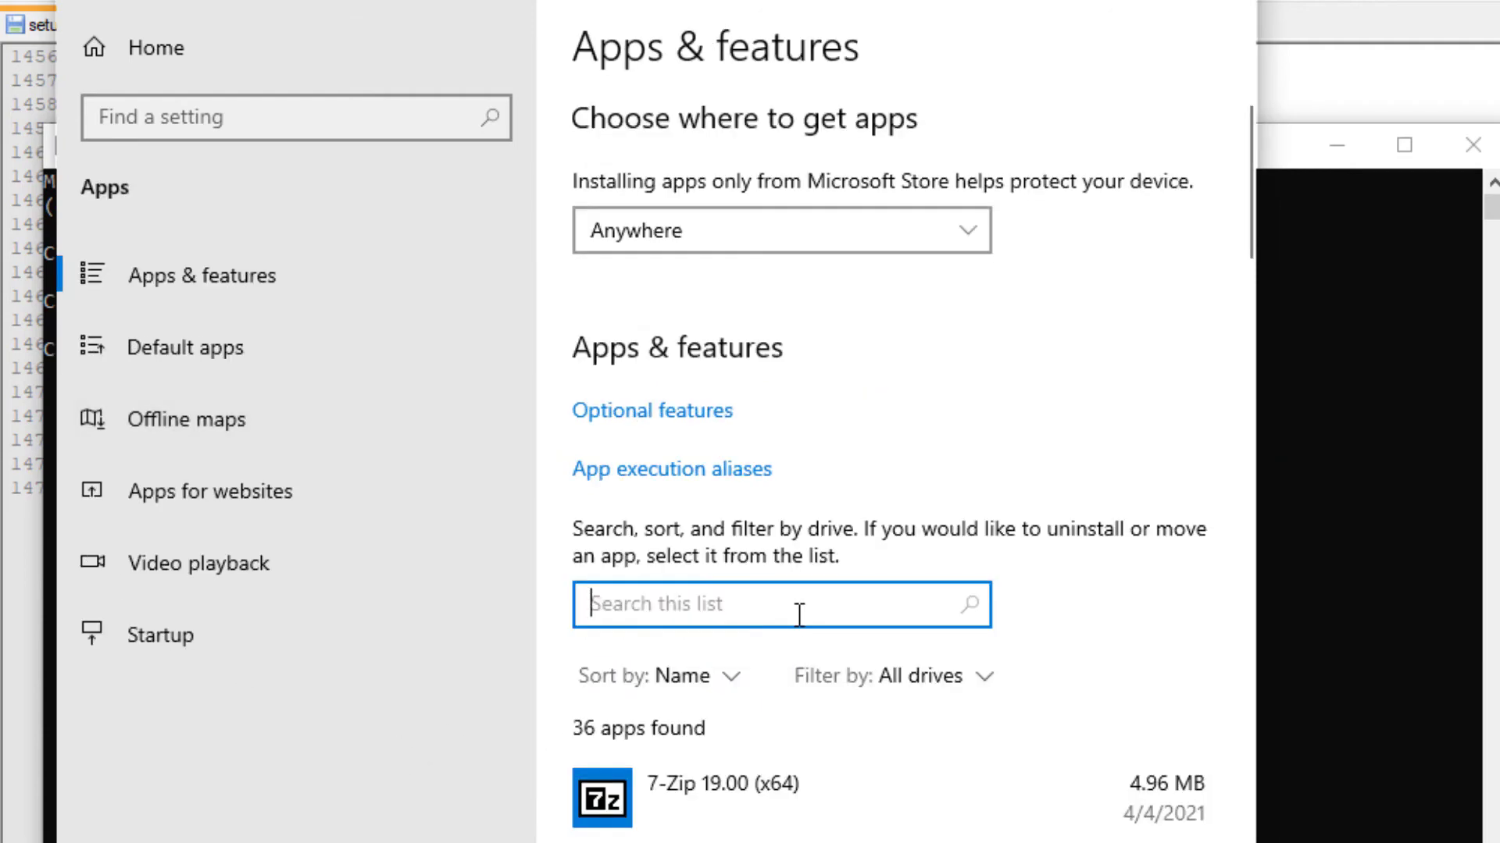
text(can)
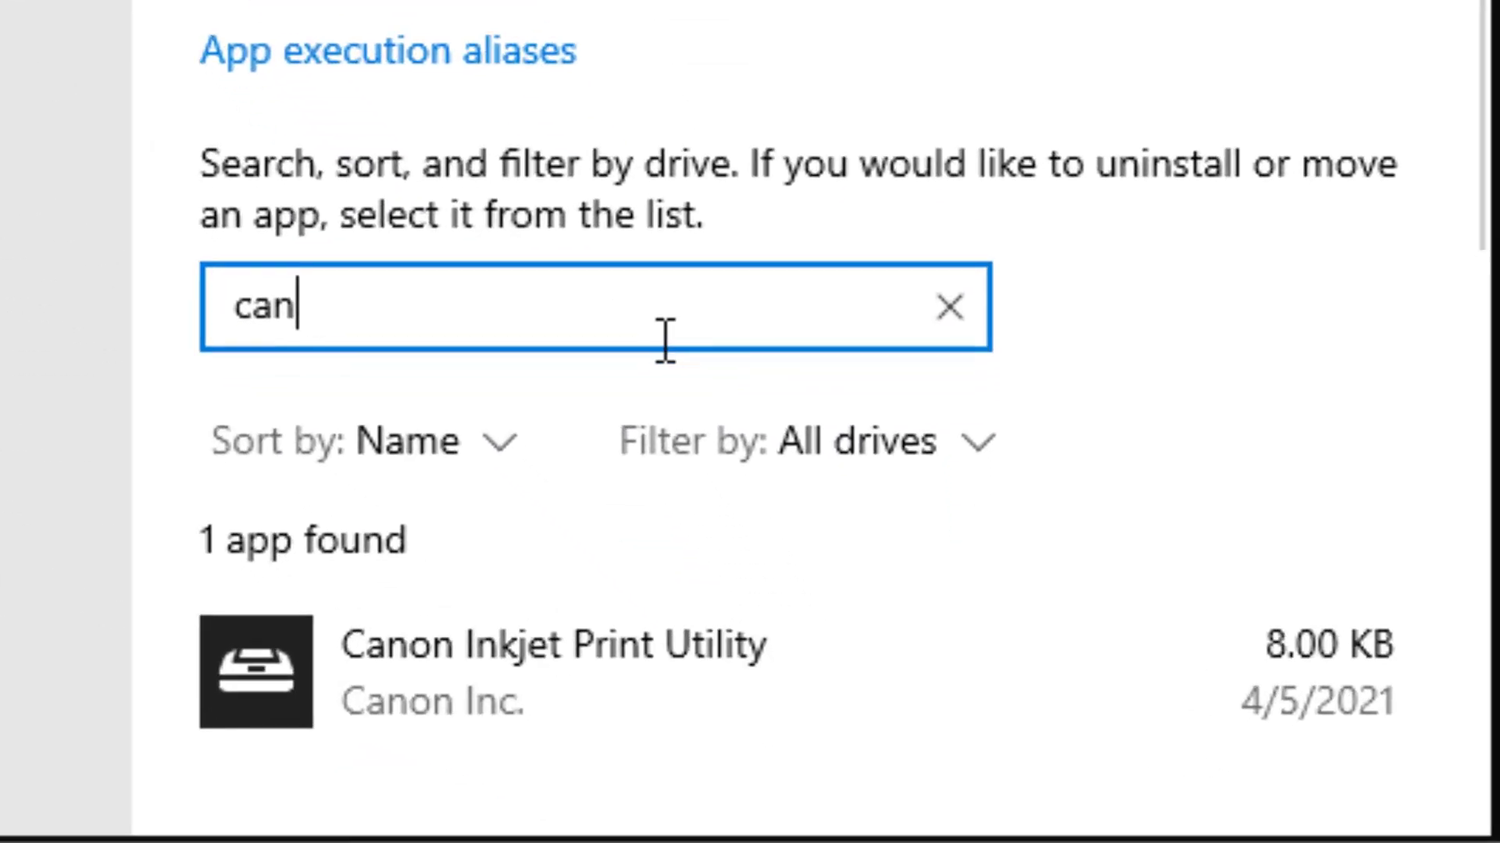
click(306, 741)
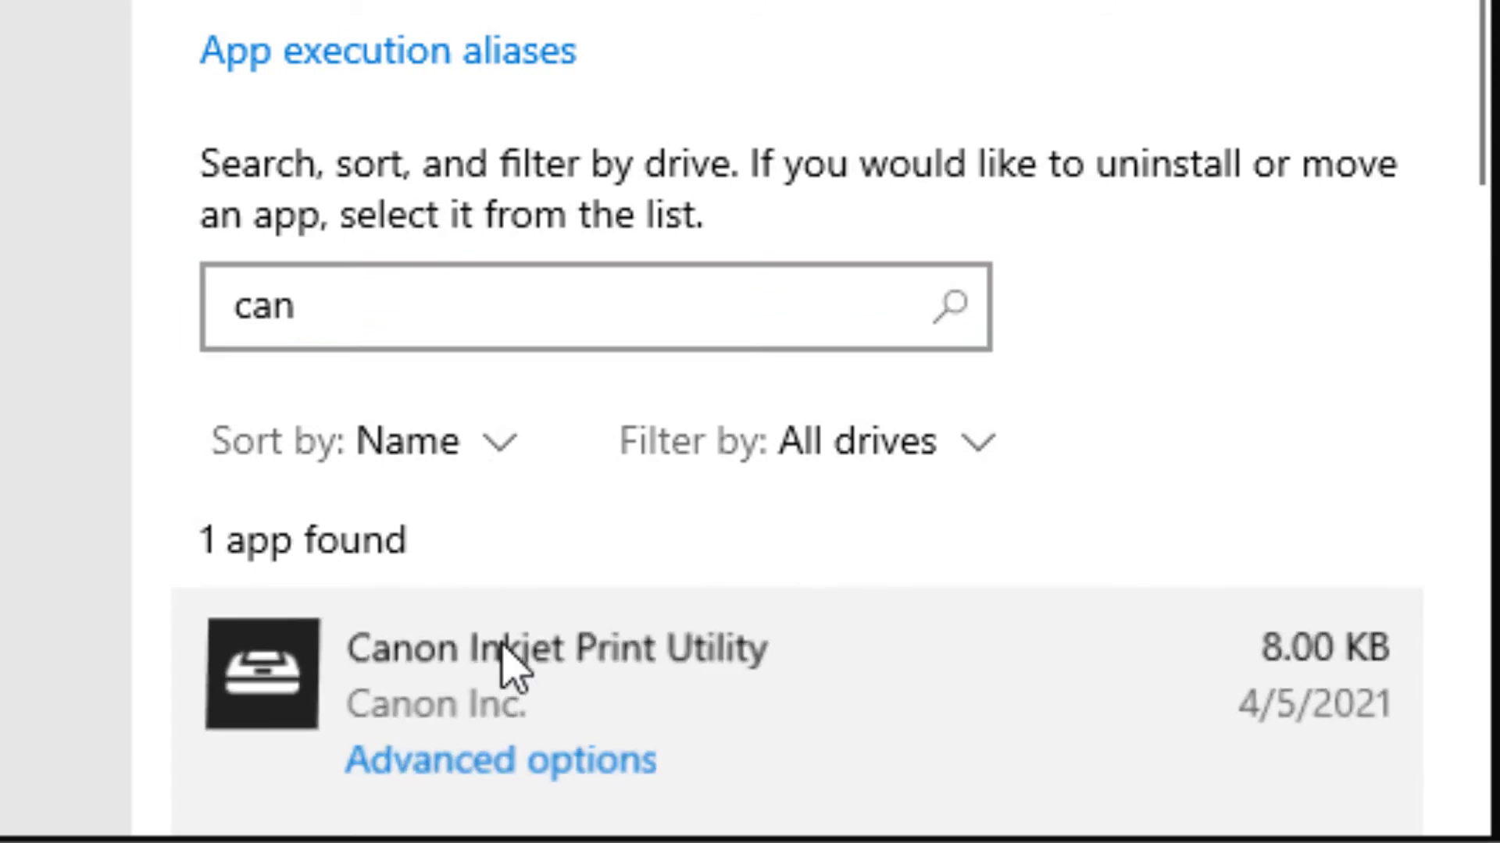
click(1154, 812)
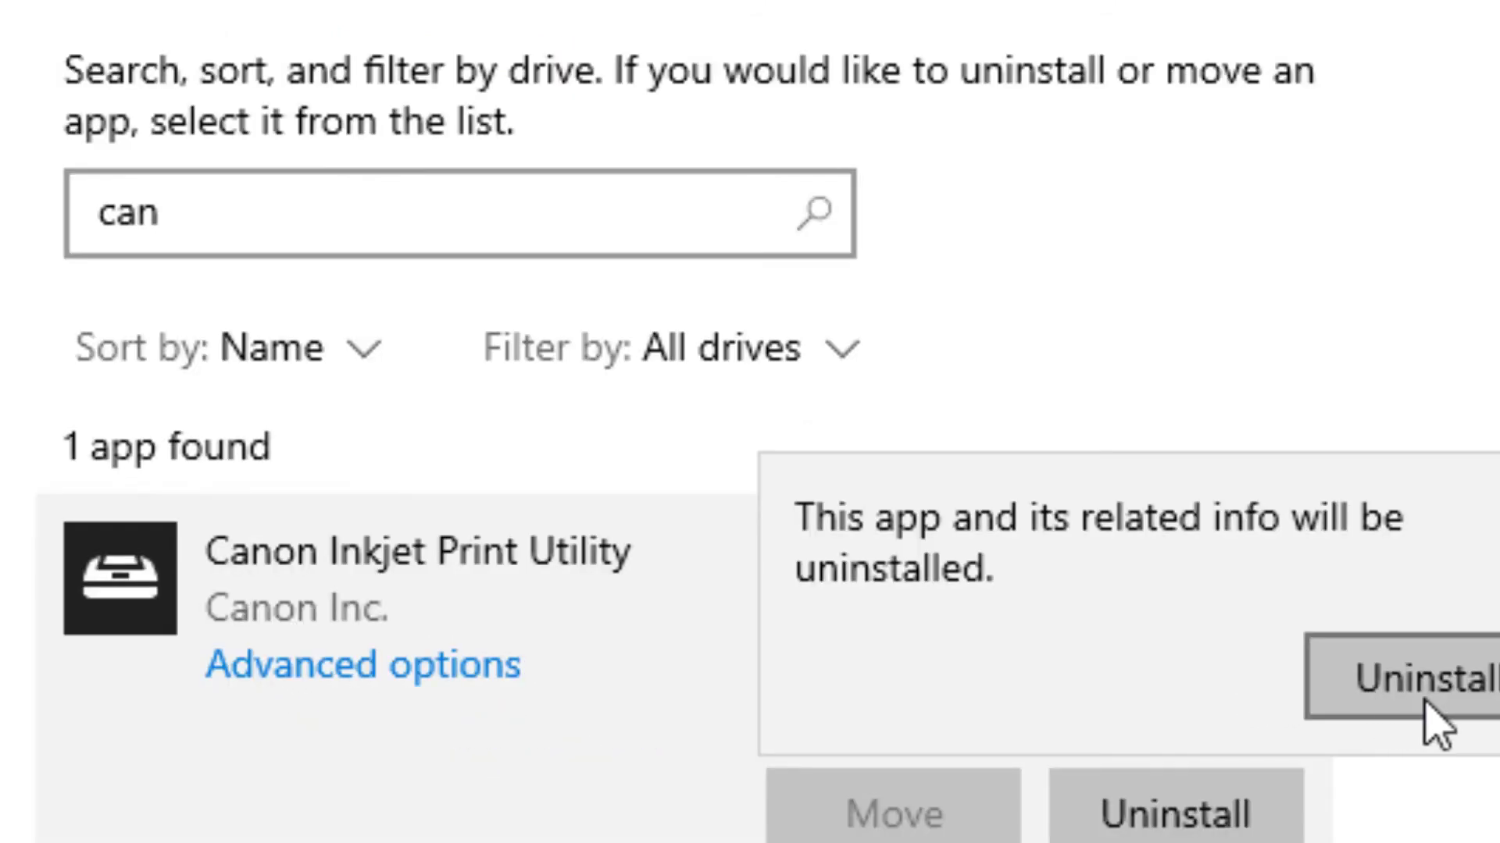
click(1425, 734)
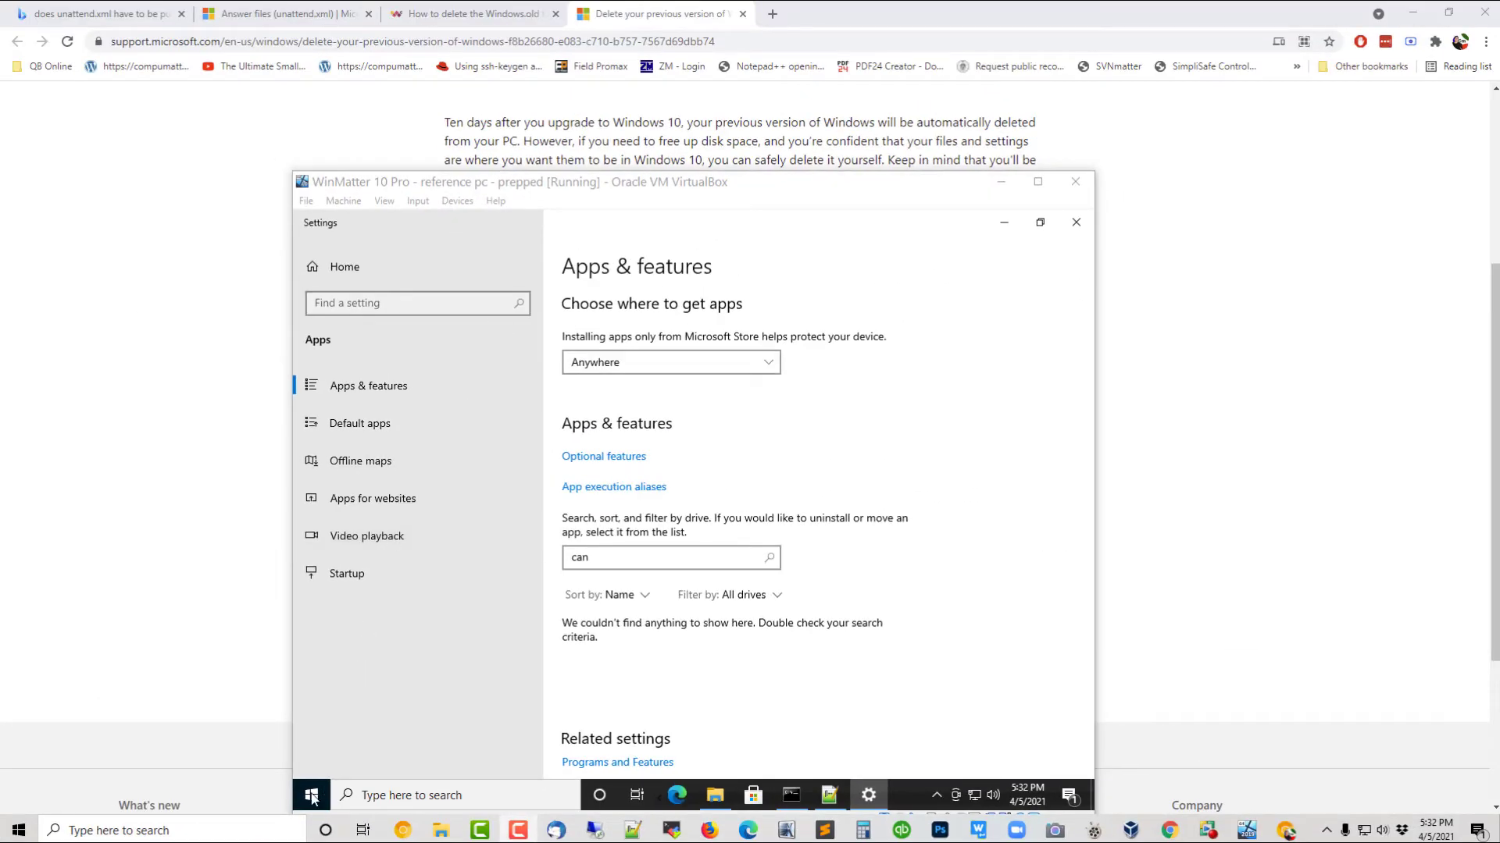
Switch to the other user and find Canon Inkjet Print Utility by searching 'can'
click(312, 796)
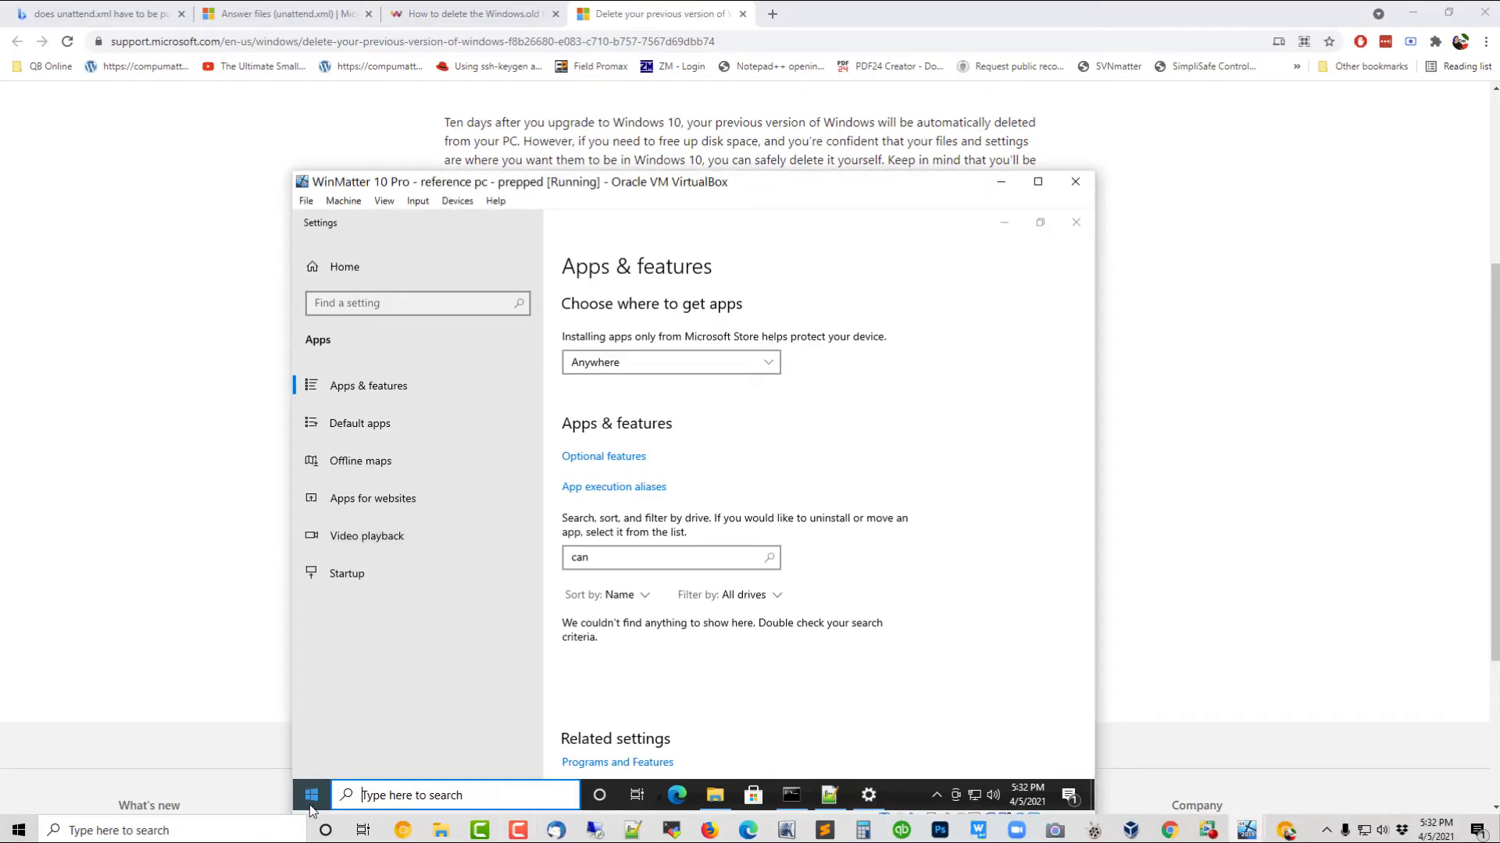
click(312, 619)
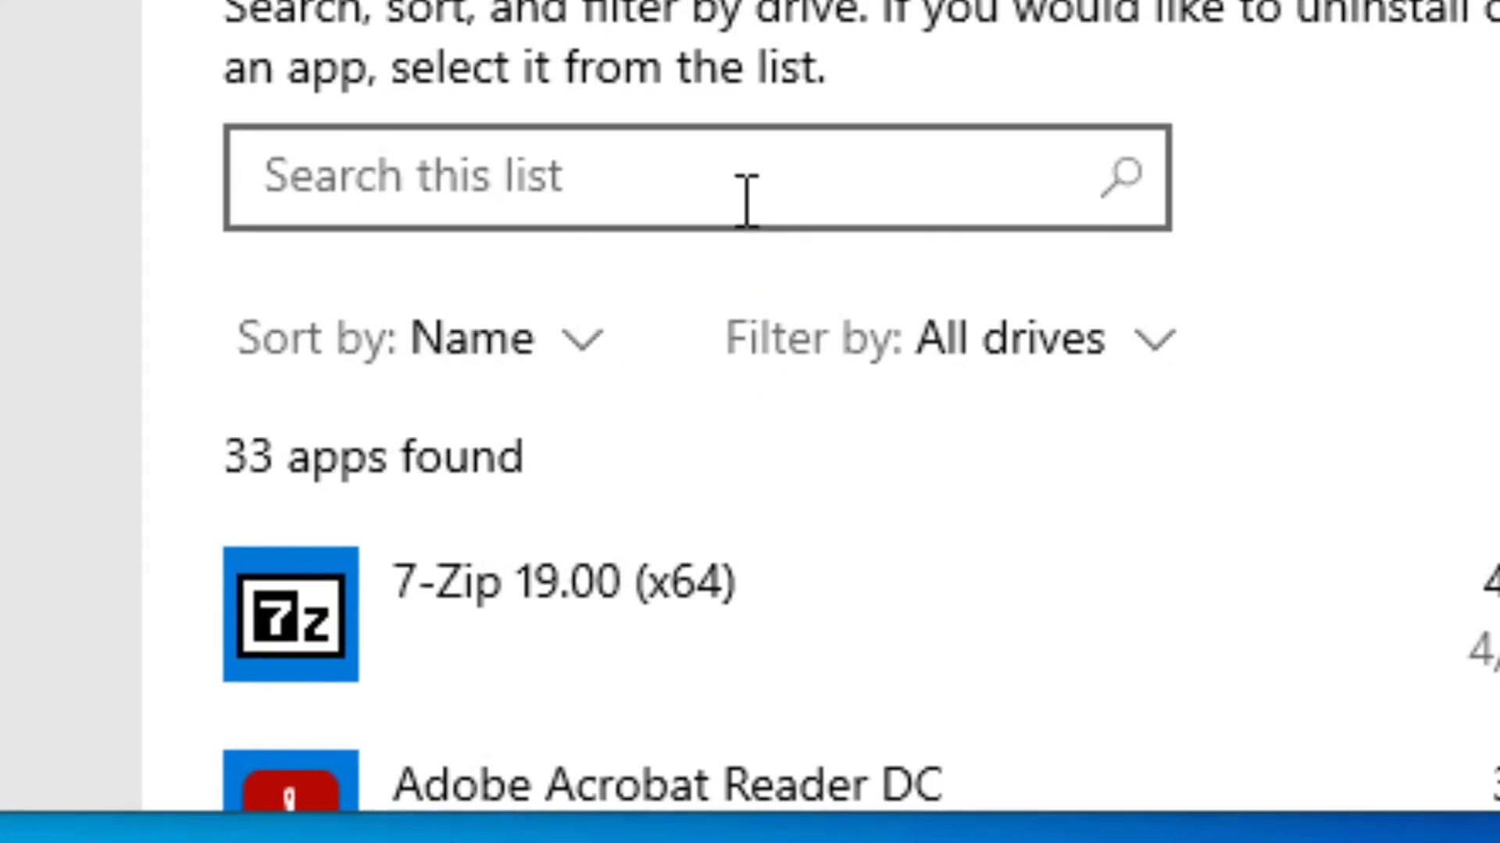
click(768, 187)
text(can)
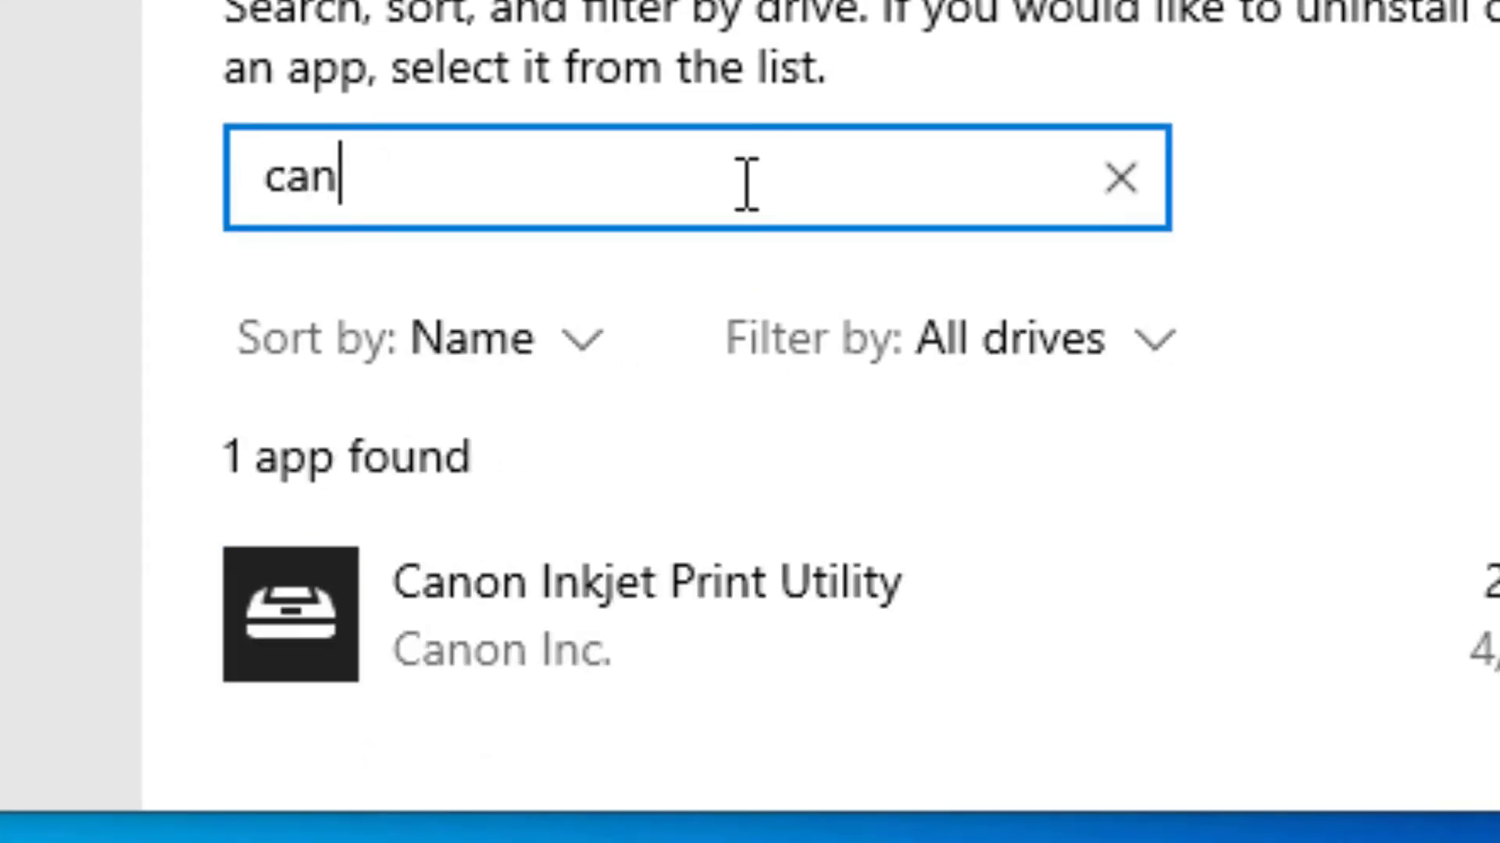
click(447, 595)
Uninstall Canon Inkjet Print Utility for this user, then switch user again
scroll(1378, 301, down, 2)
click(1394, 670)
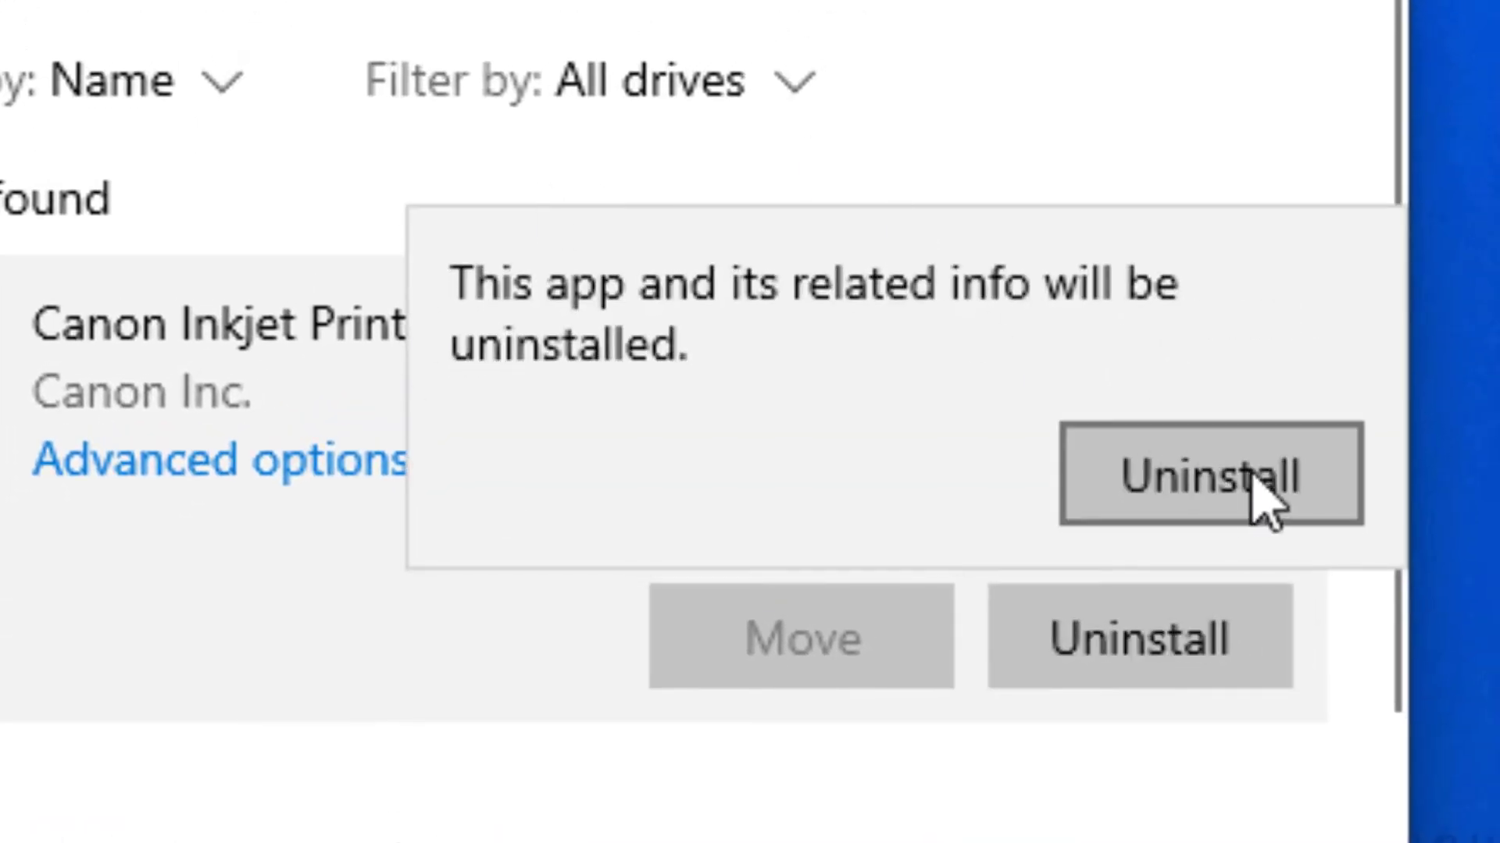
click(1257, 500)
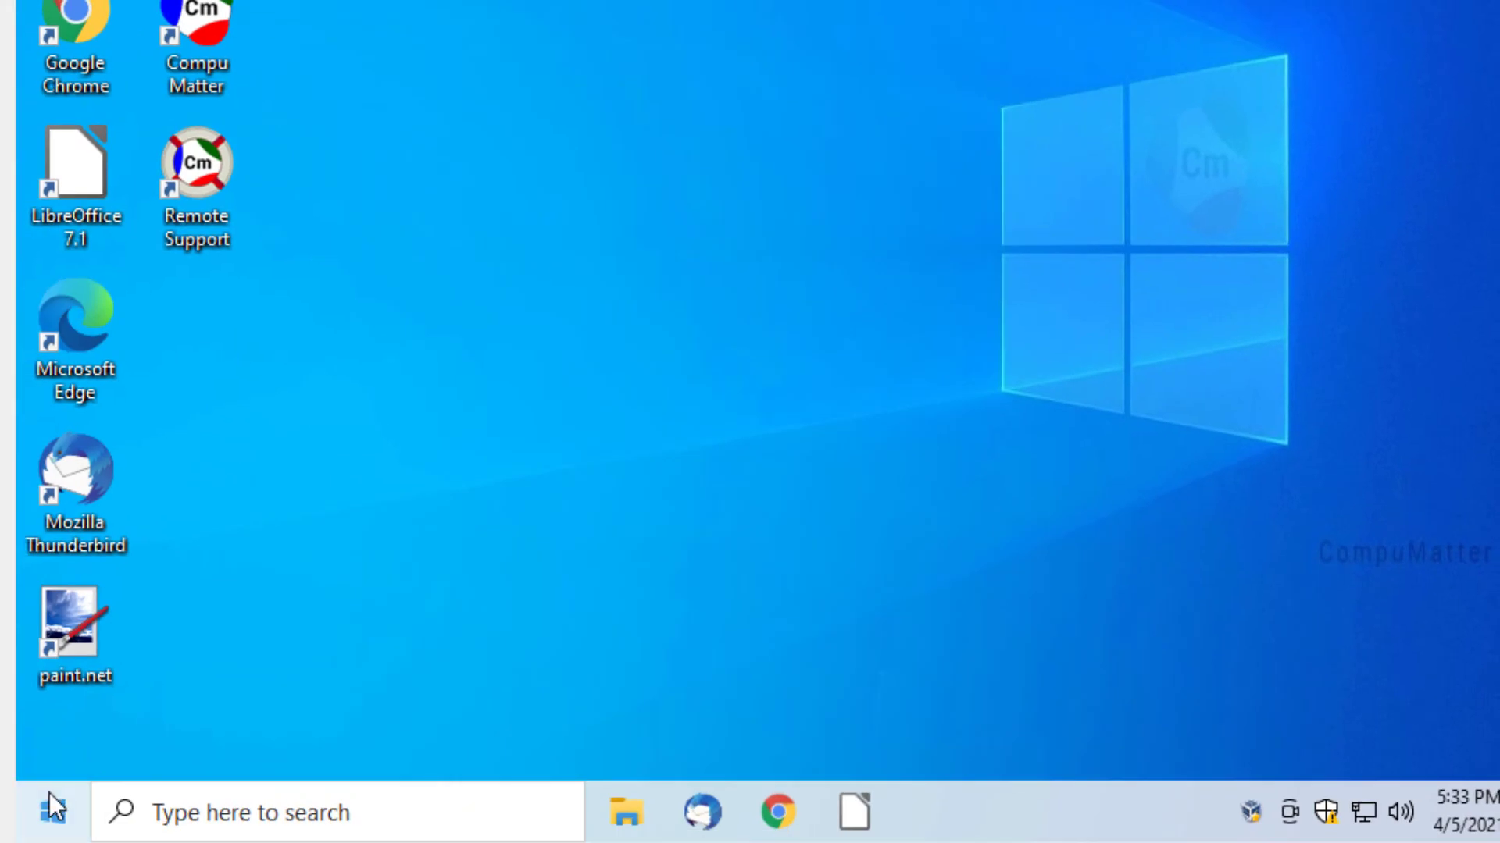
click(54, 813)
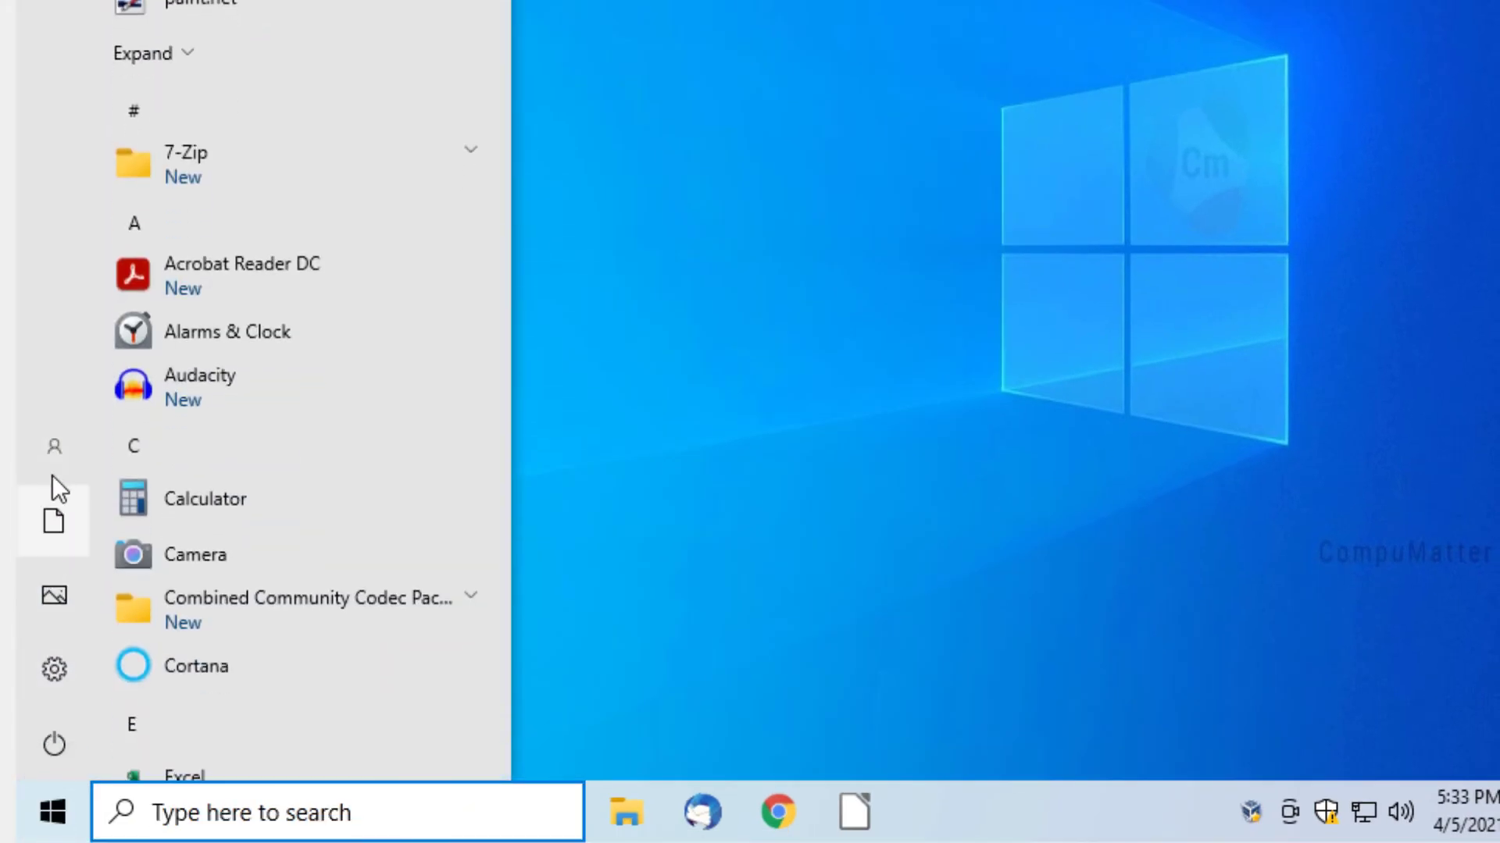
click(60, 448)
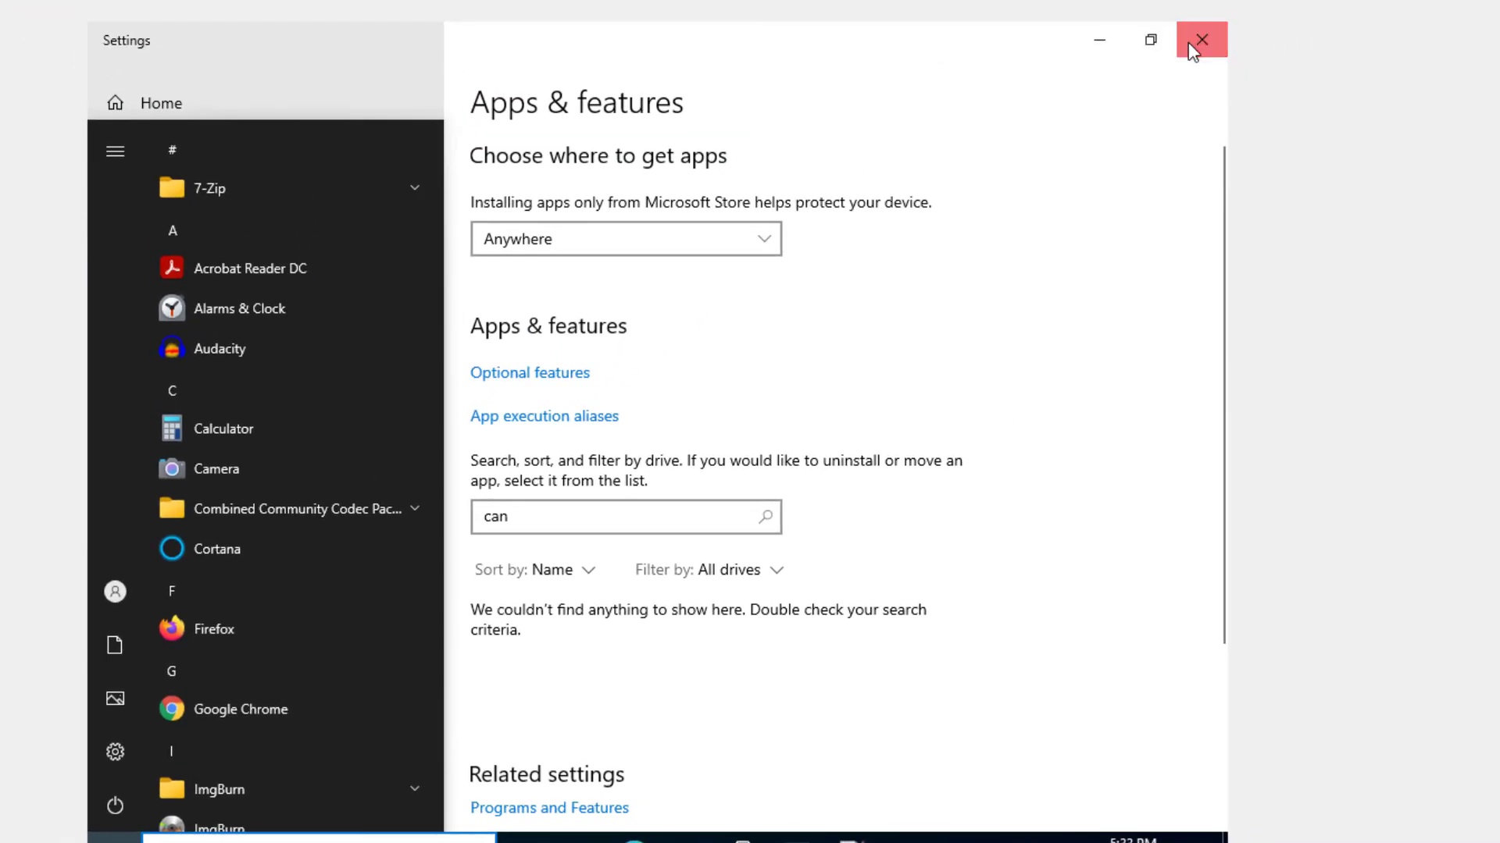
Close Settings and decline reloading the modified setupact.log in Notepad++
click(1188, 42)
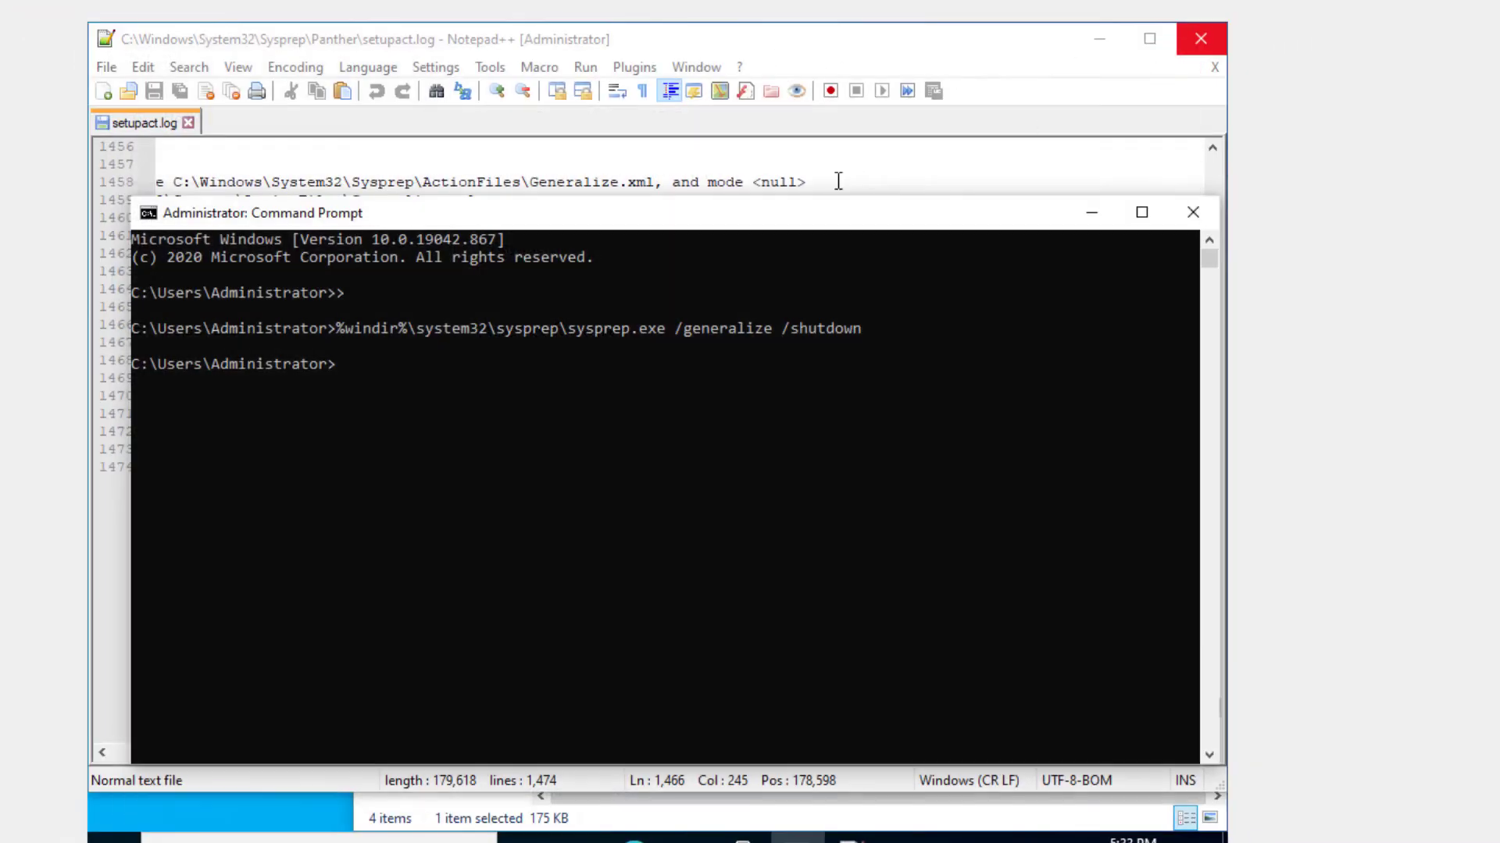
click(494, 400)
click(1219, 70)
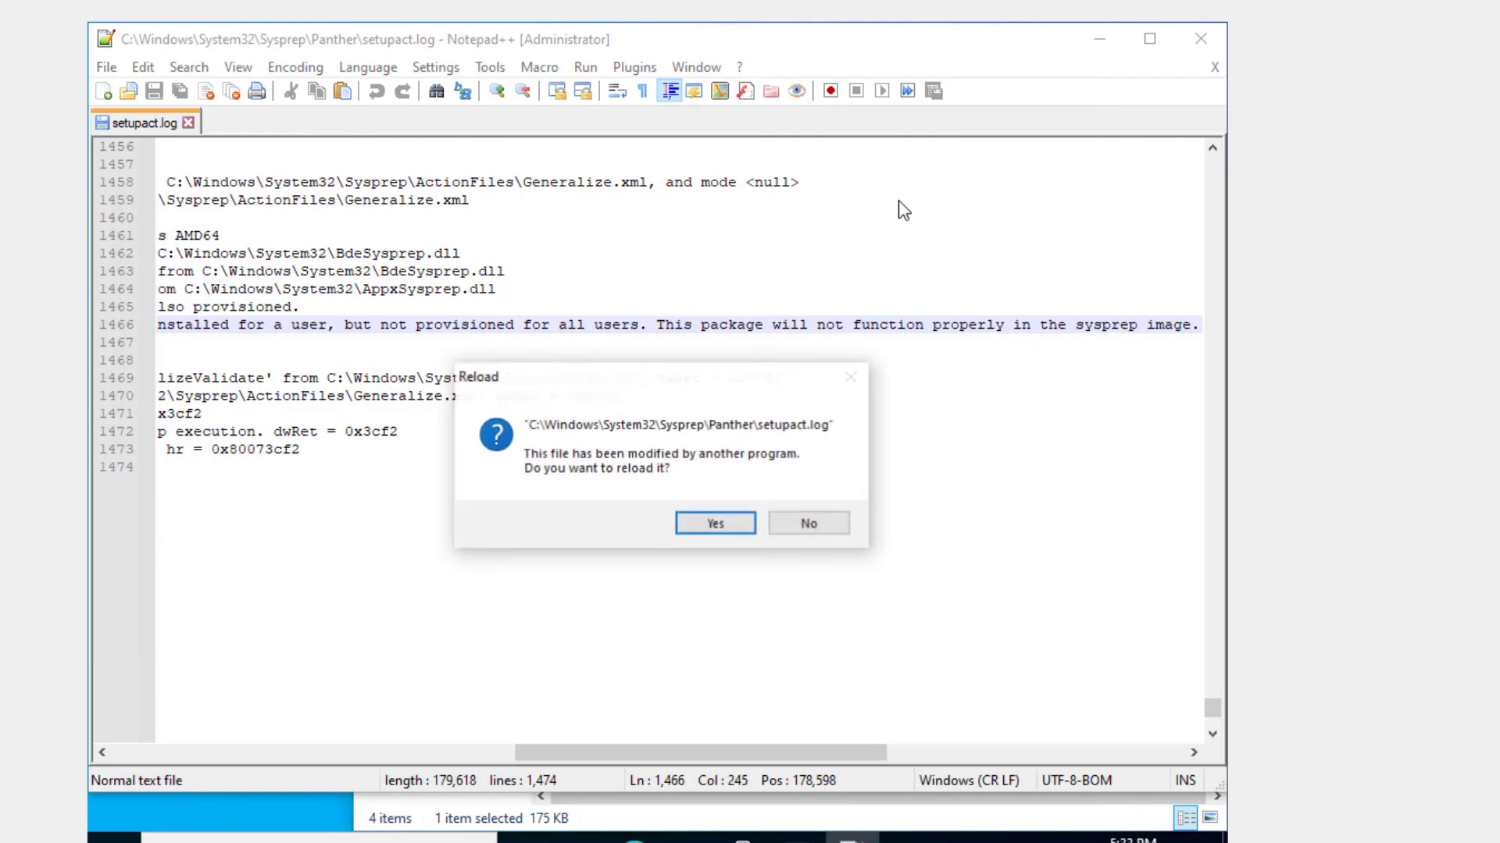
click(805, 523)
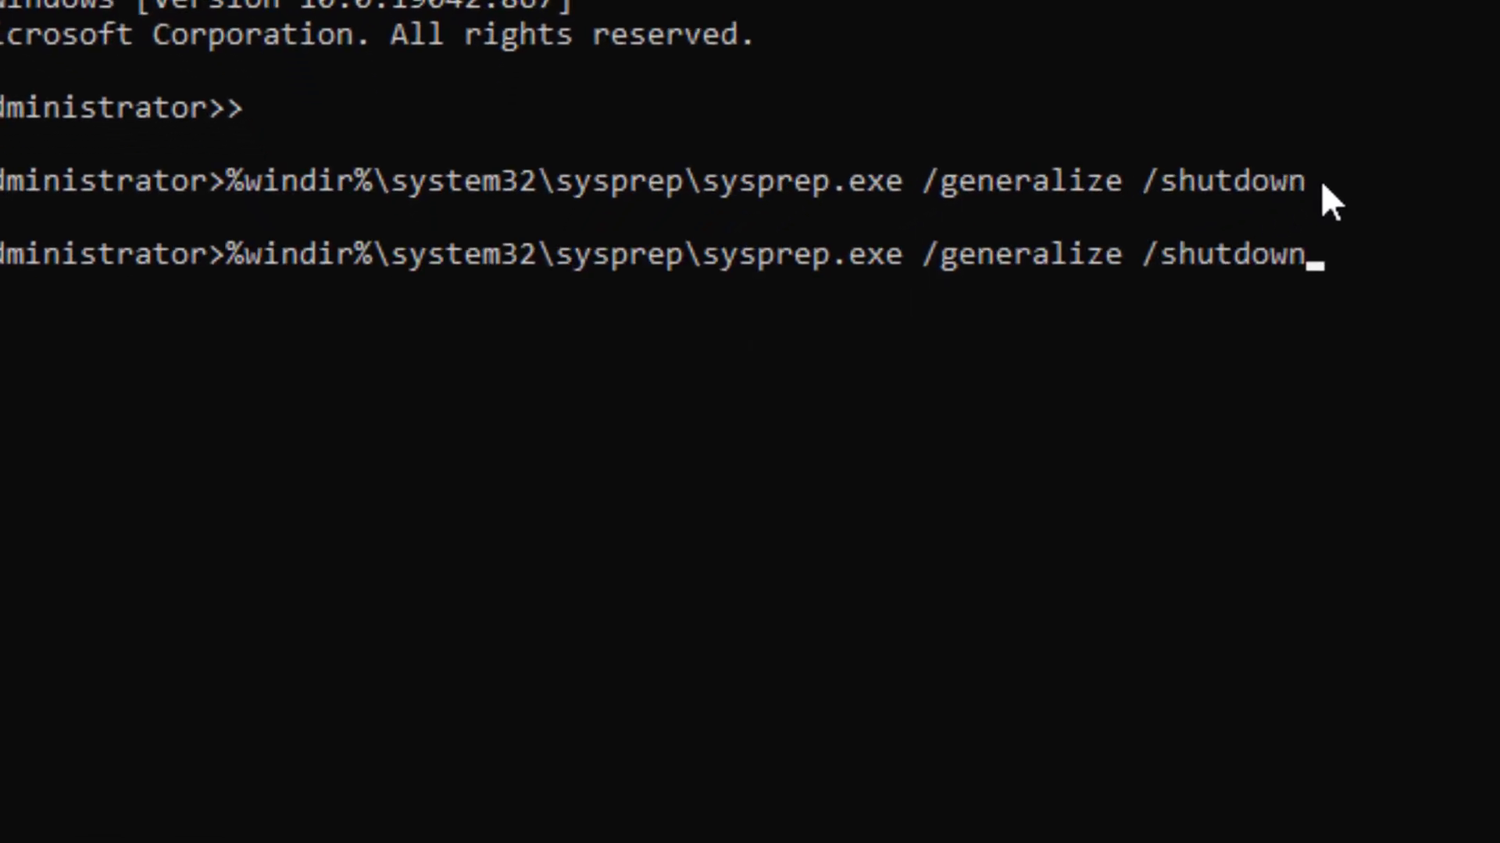
Rerun sysprep /generalize /shutdown with Generalize ticked to shut the VM down
key(Return)
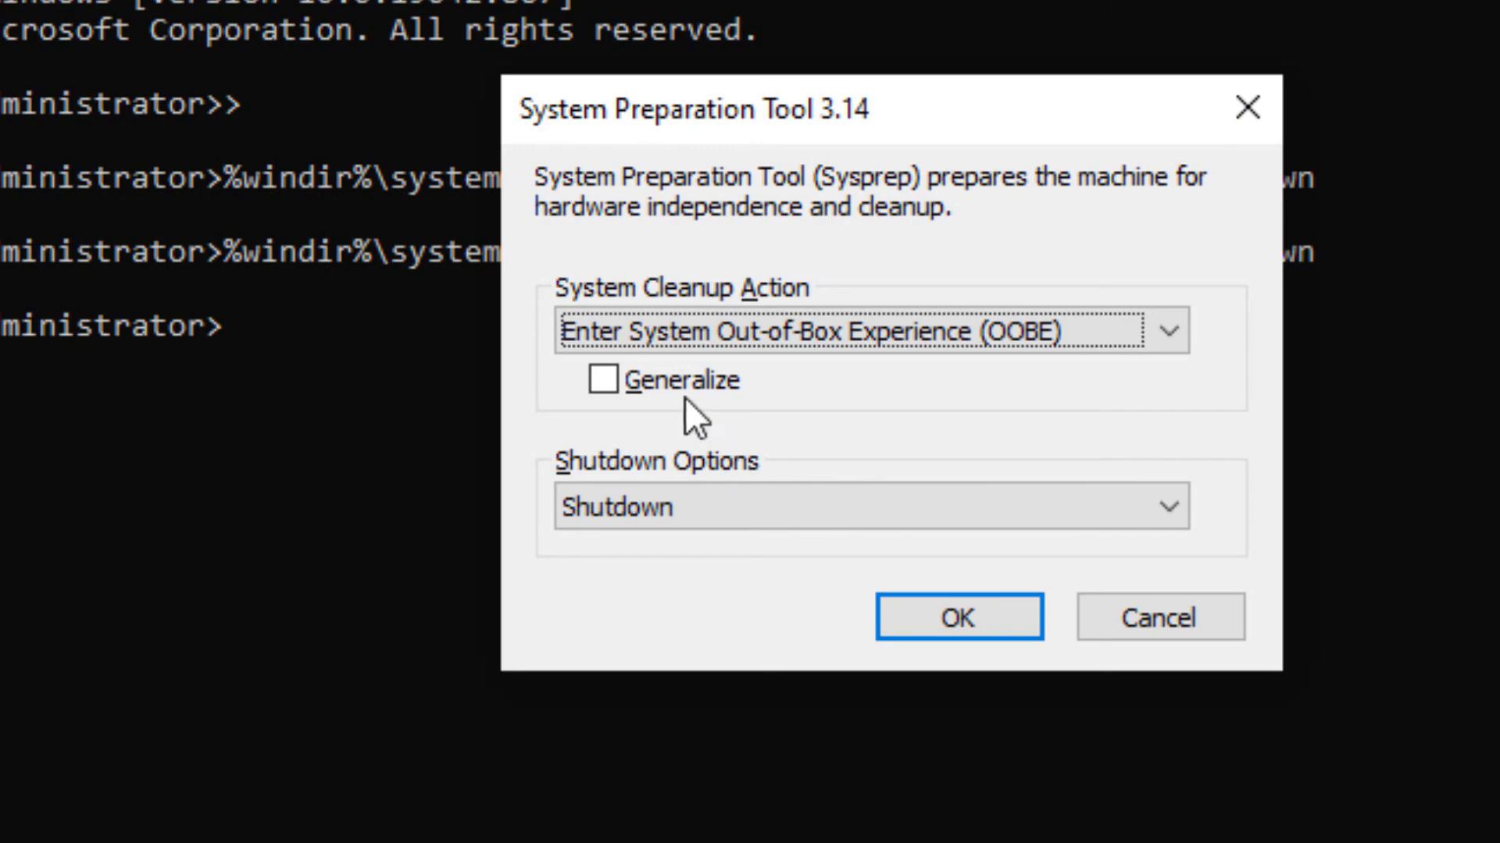
click(680, 383)
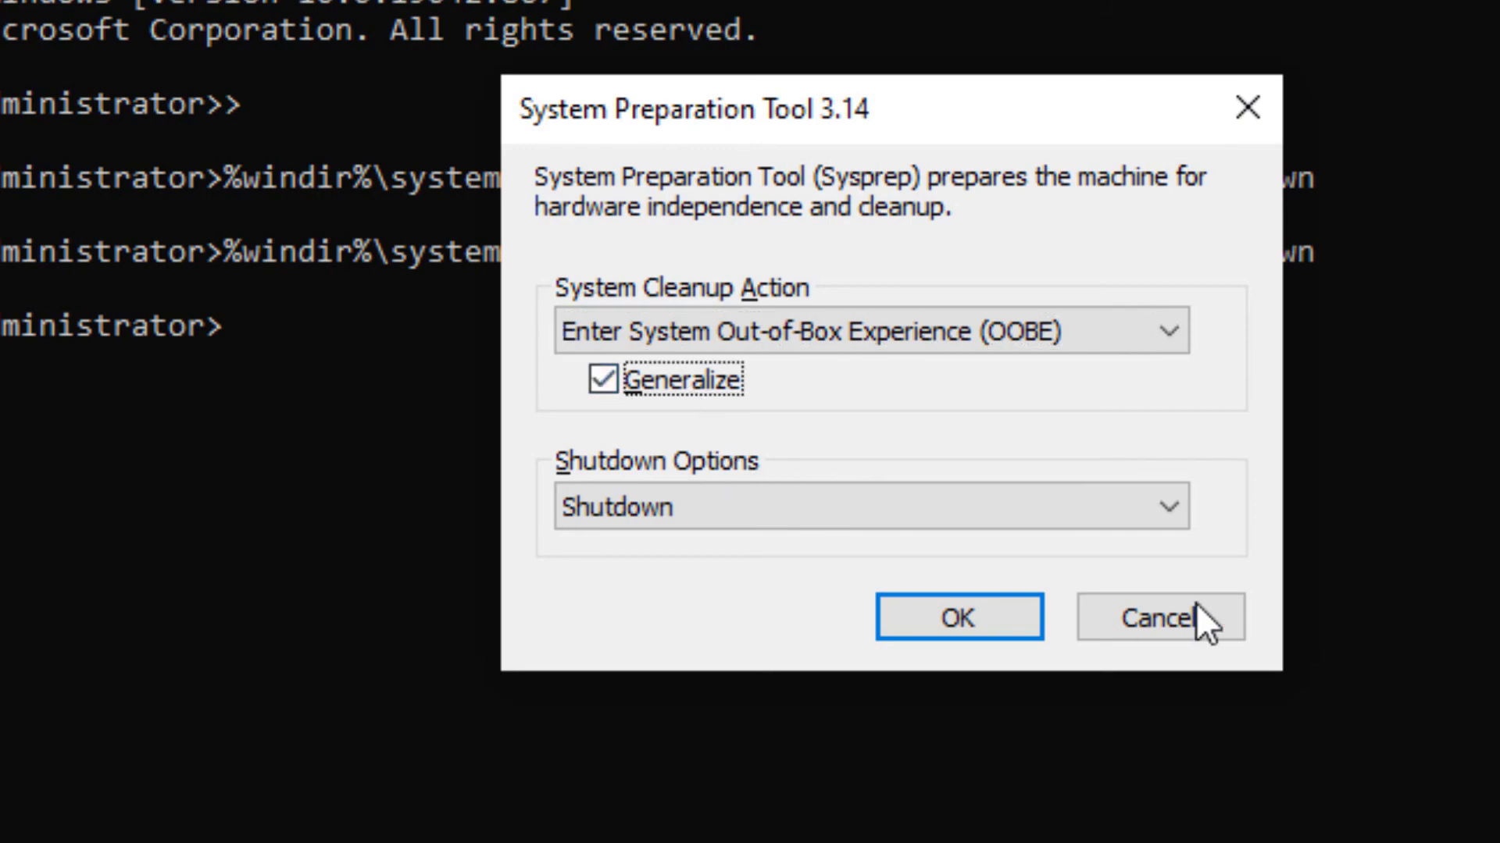
click(918, 620)
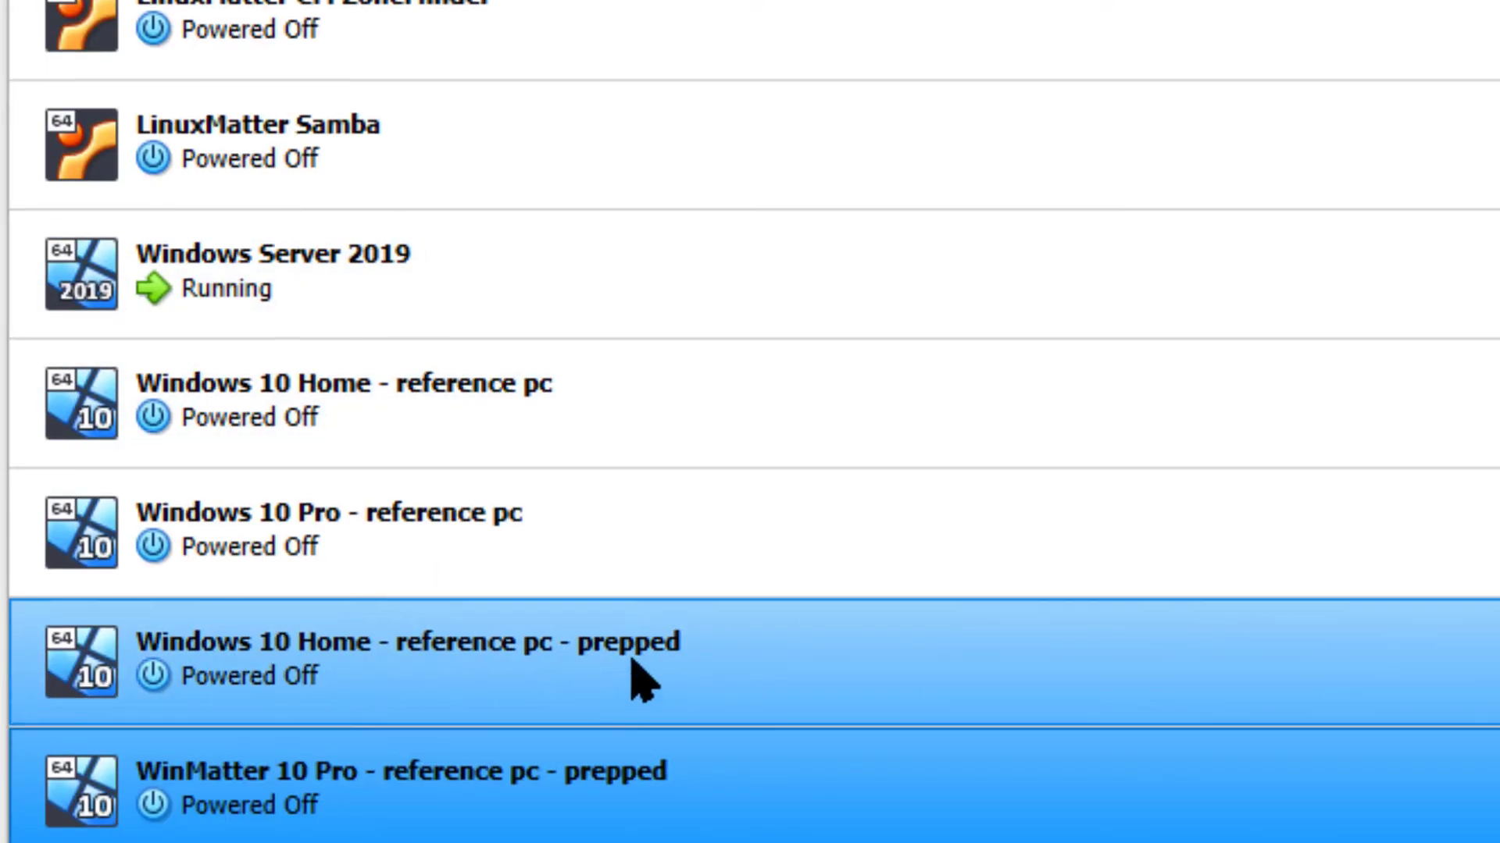
Check the Windows 10 Home, WinMatter 10 Pro and Windows 10 Pro reference pc VMs' Powered Off status
click(637, 670)
click(809, 581)
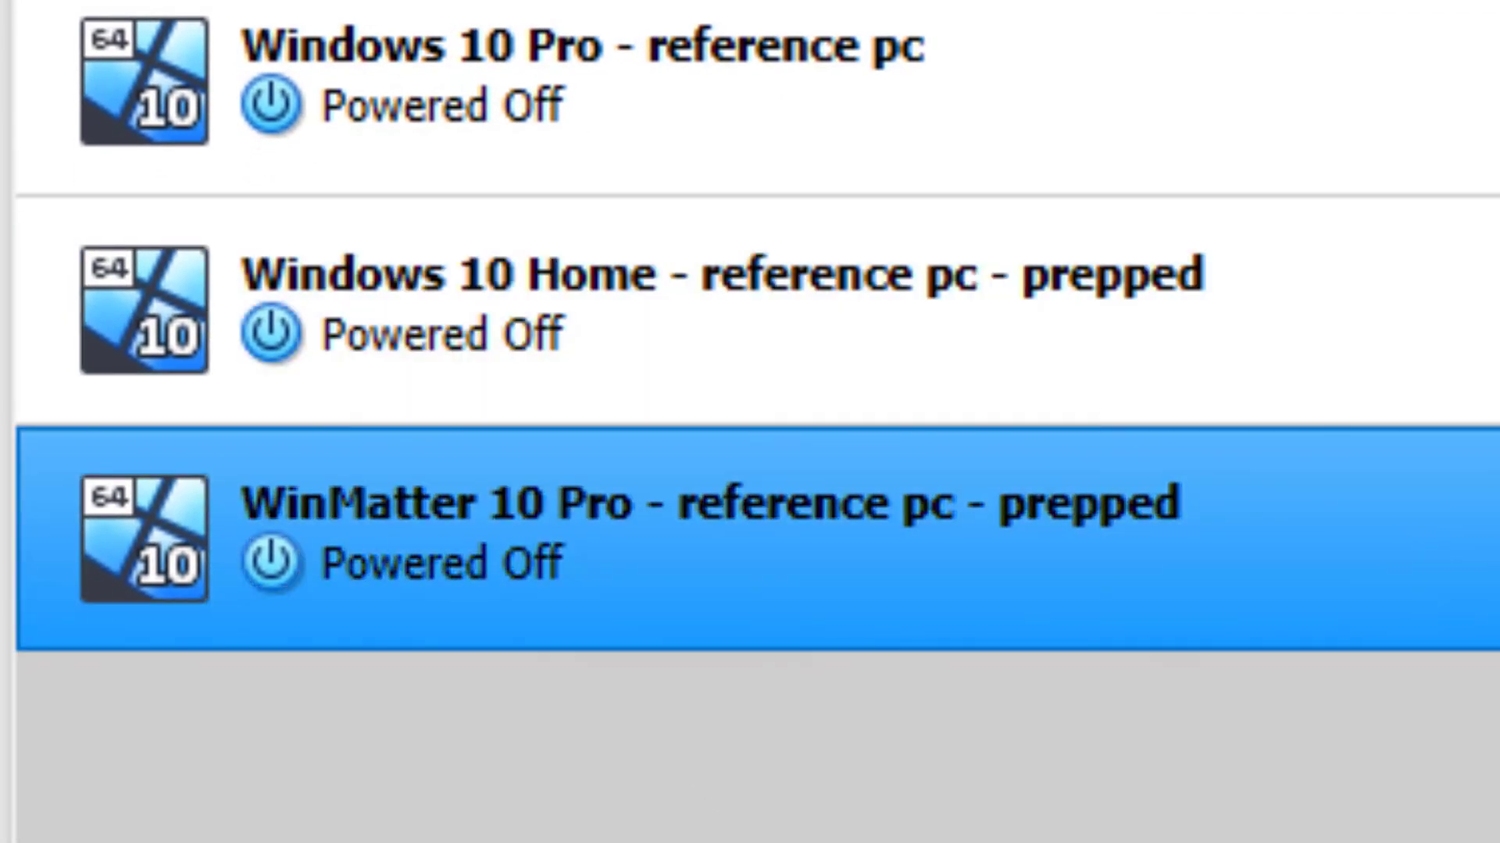
click(920, 124)
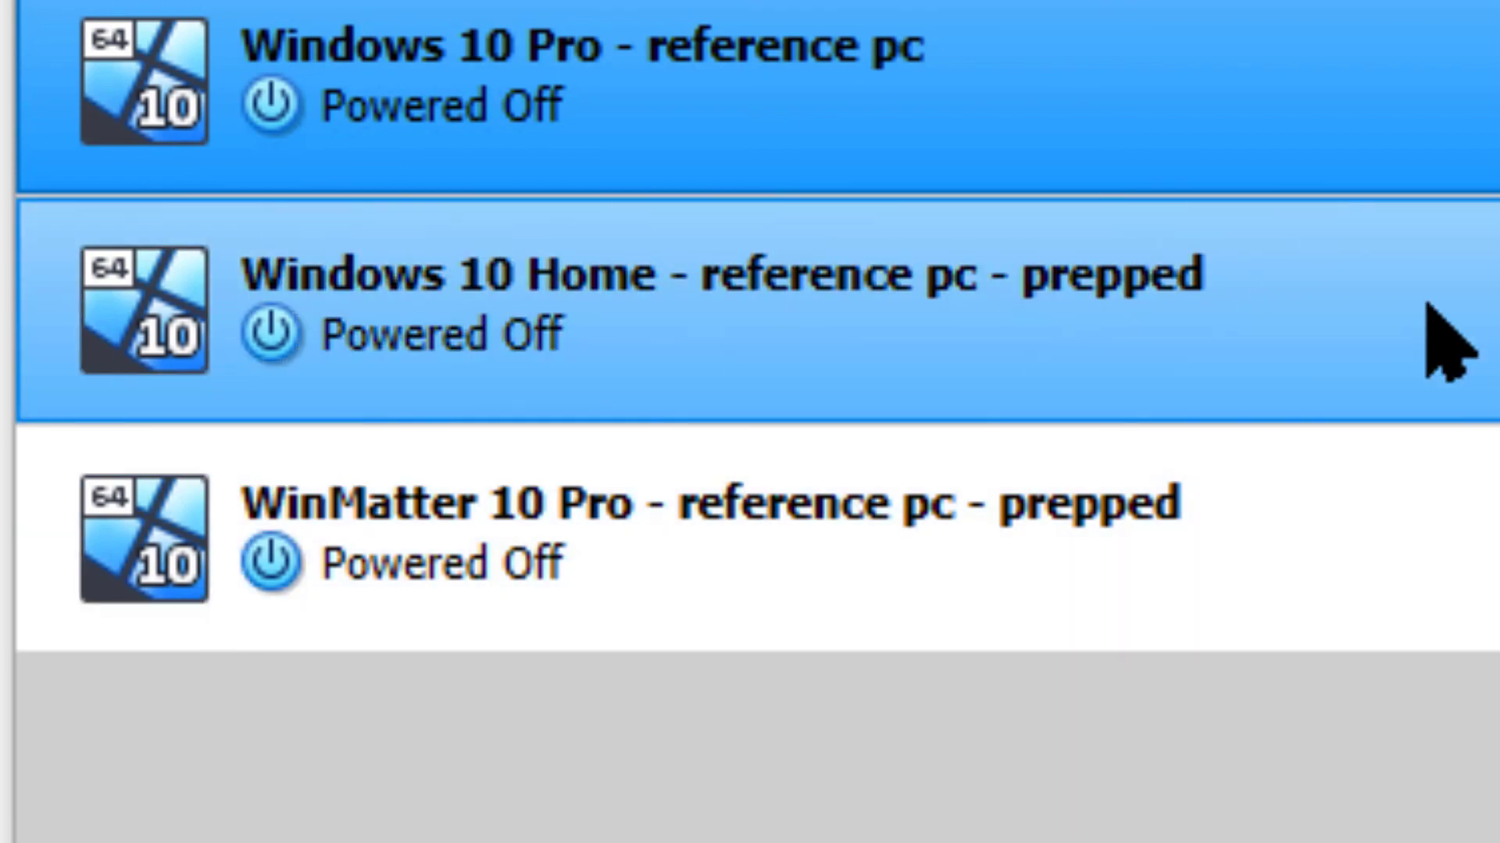
click(1449, 344)
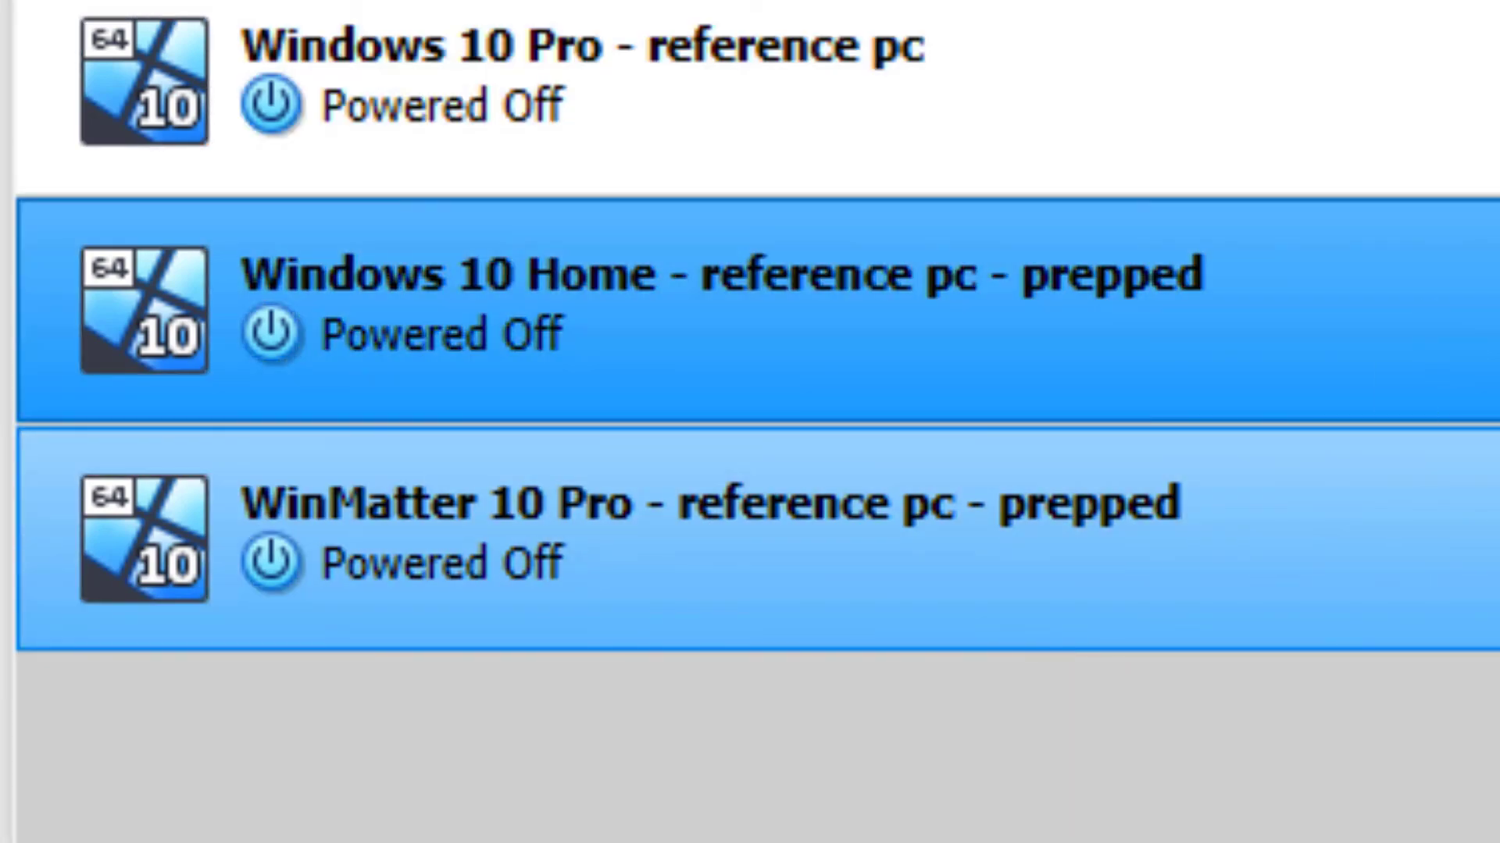
click(1449, 539)
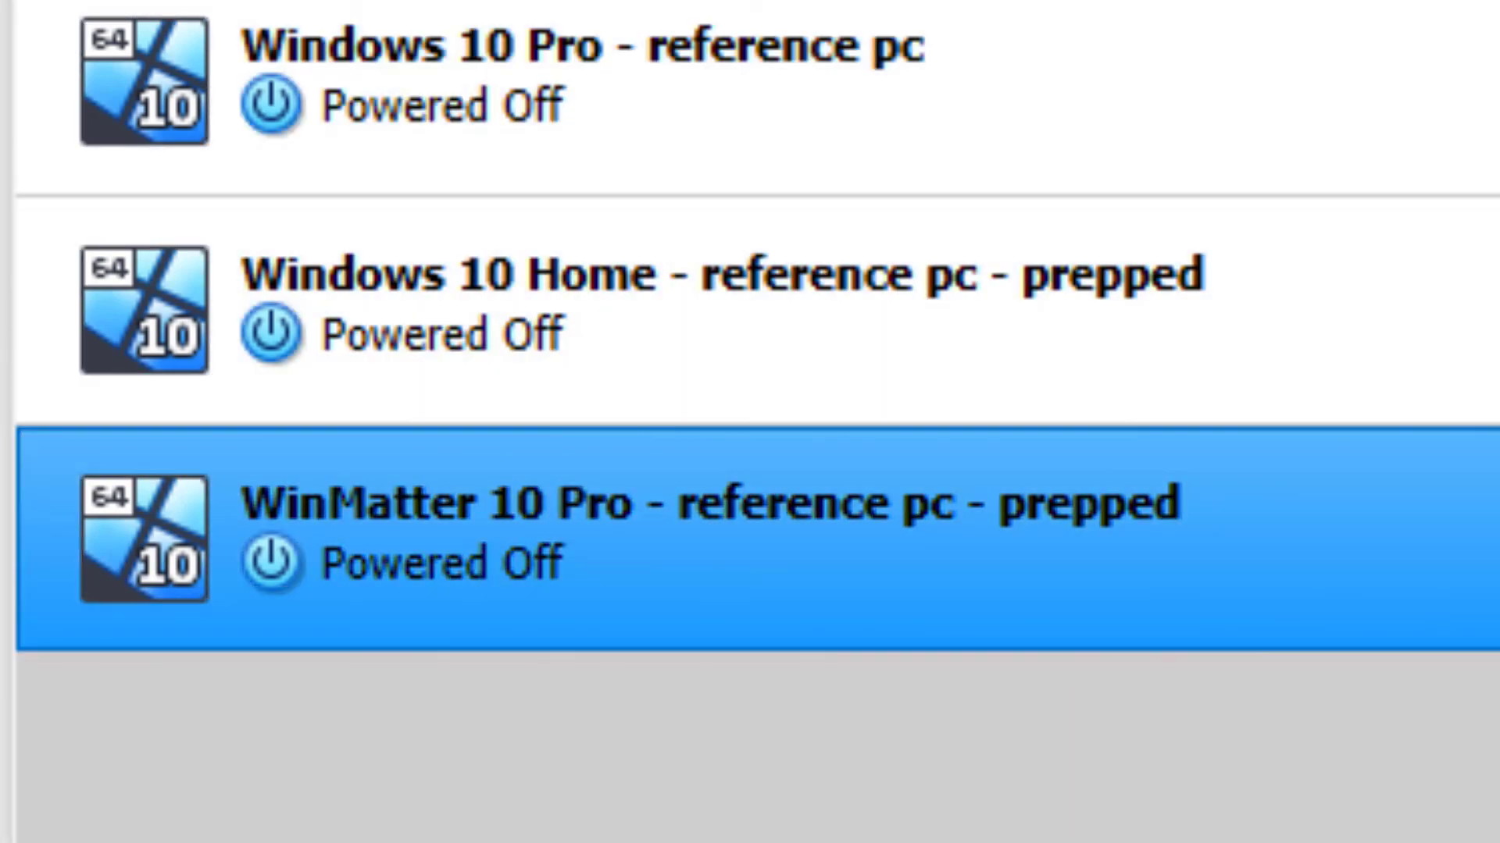